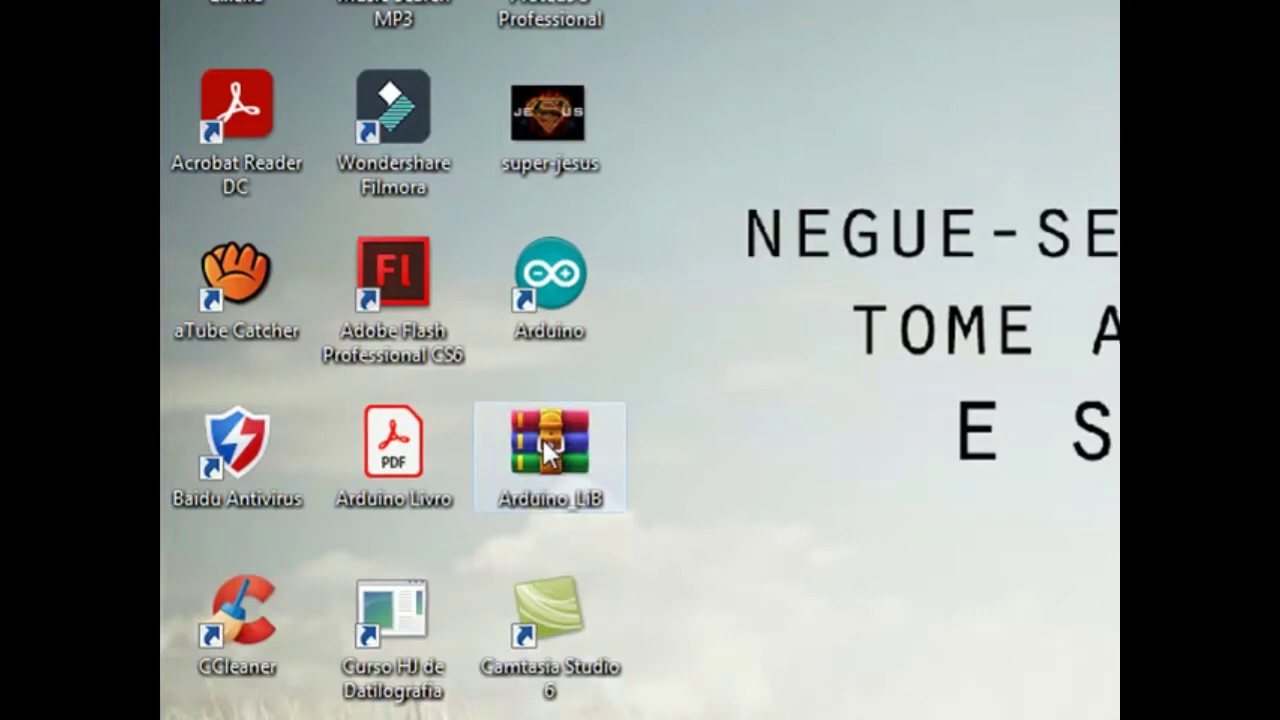
Step: Extract the Arduino_LiB archive on the desktop into its own Arduino_LiB folder and open that folder
{"action": "right_click", "coordinate": [550, 452]}
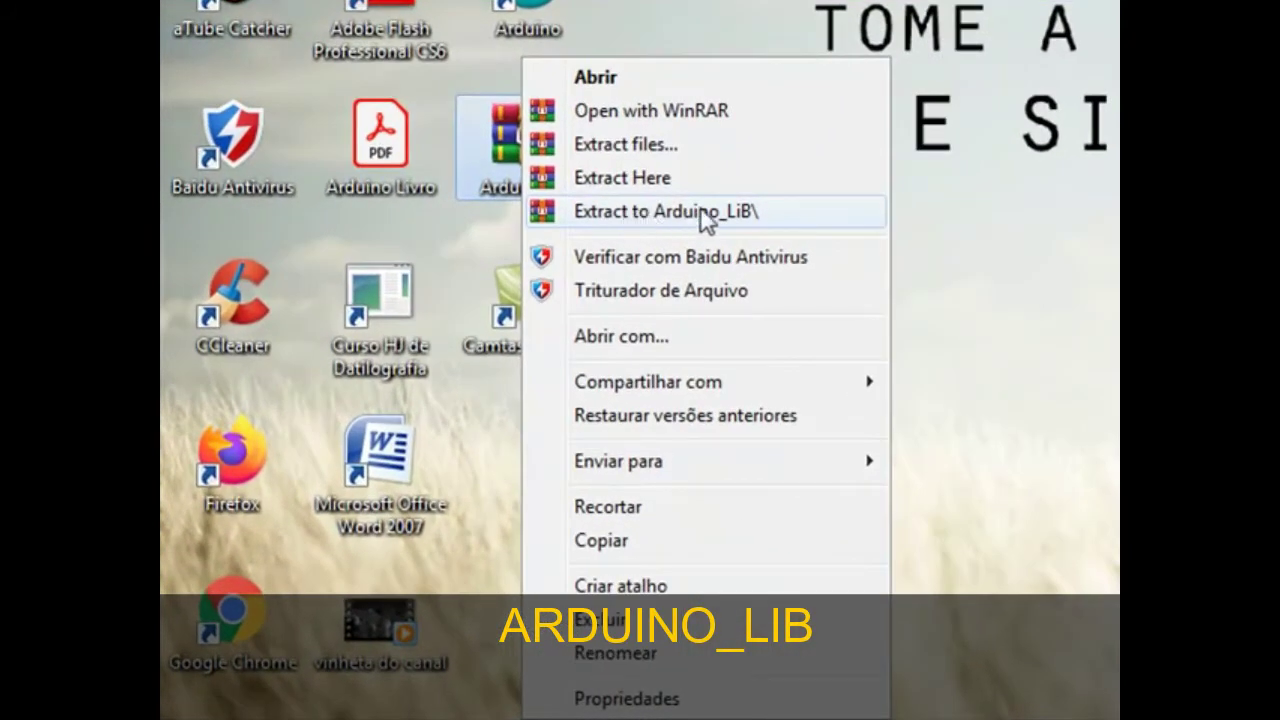
{"action": "left_click", "coordinate": [700, 212]}
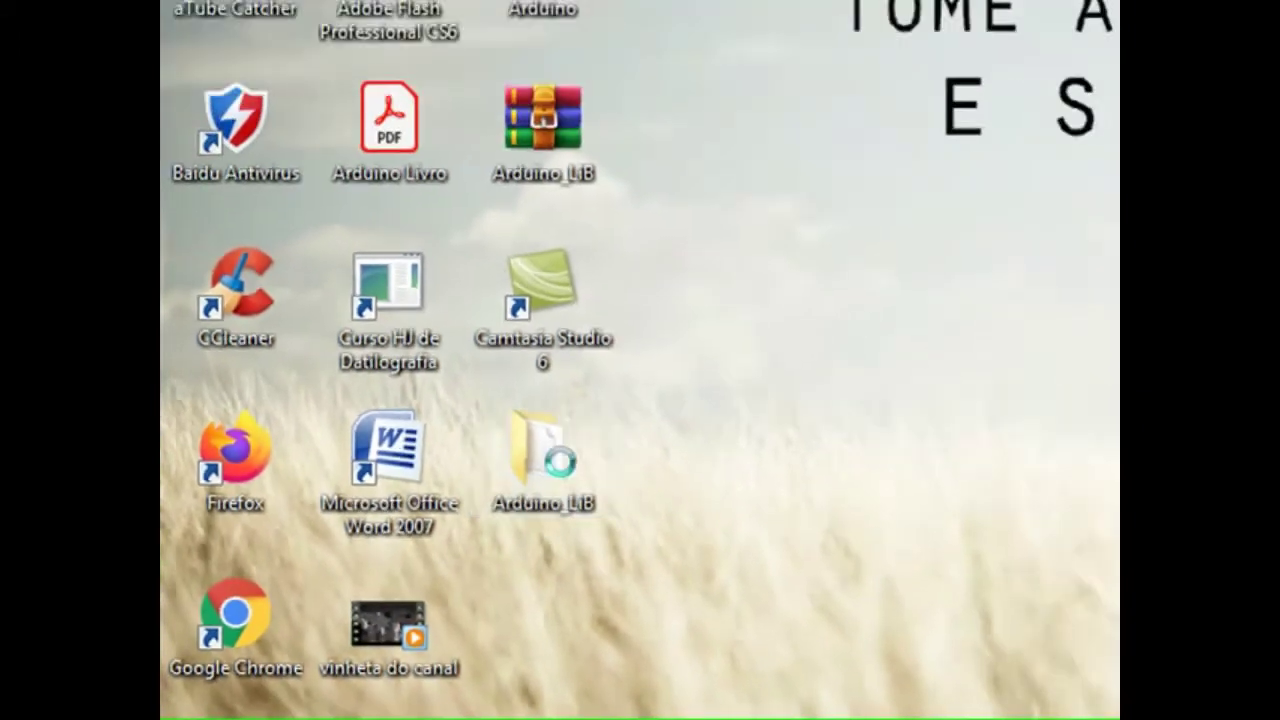
{"action": "double_click", "coordinate": [704, 369]}
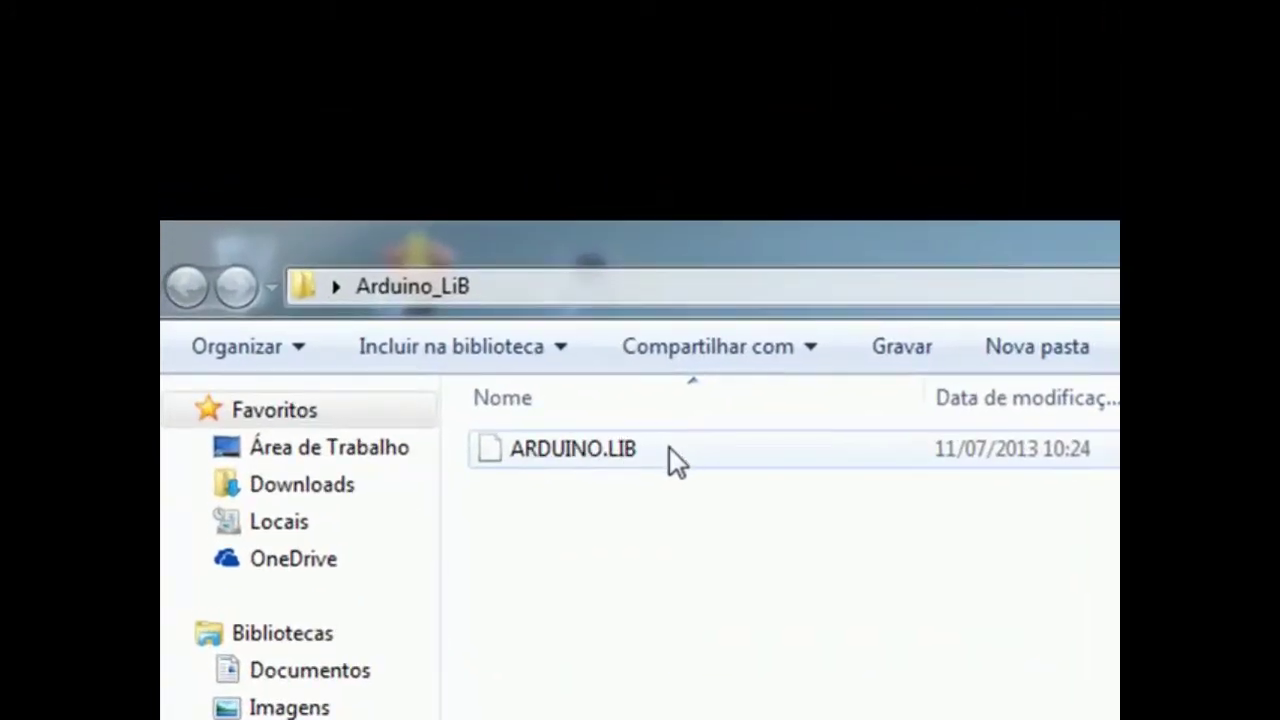
Step: Copy the ARDUINO.LIB file from the extracted folder and close the folder window
{"action": "left_click", "coordinate": [572, 450]}
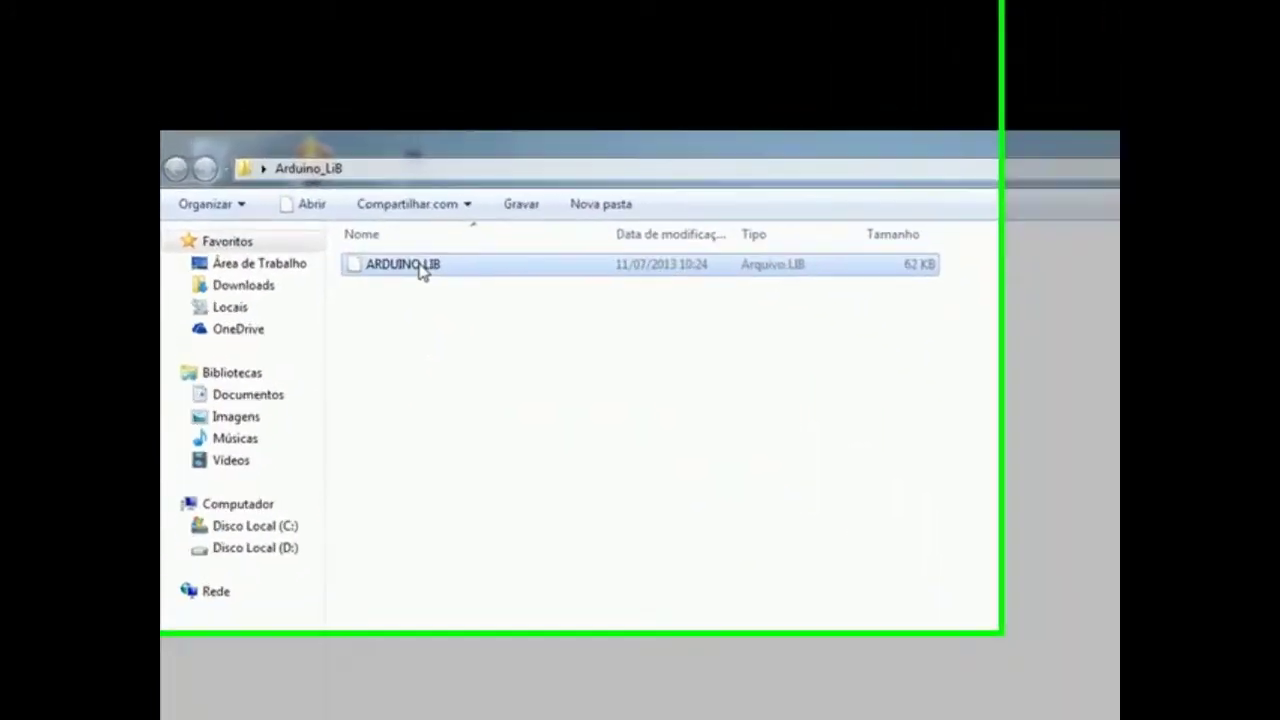
{"action": "right_click", "coordinate": [420, 266]}
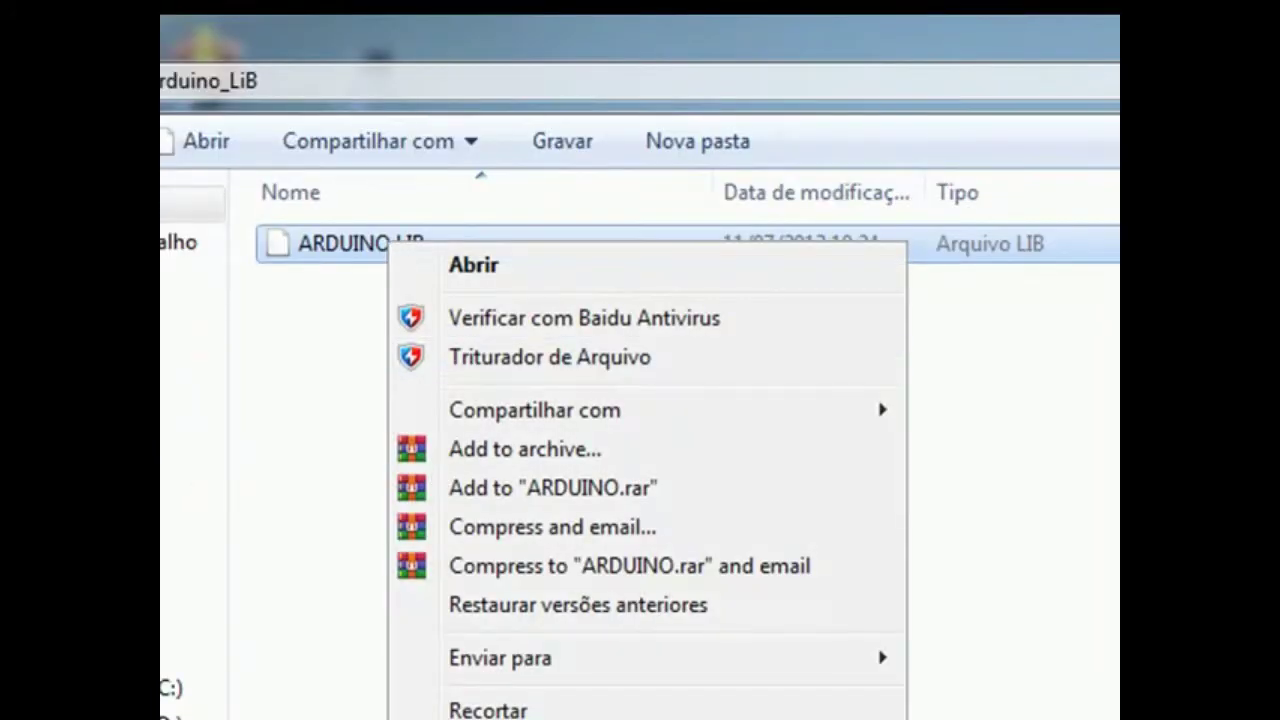
{"action": "key", "text": "Escape"}
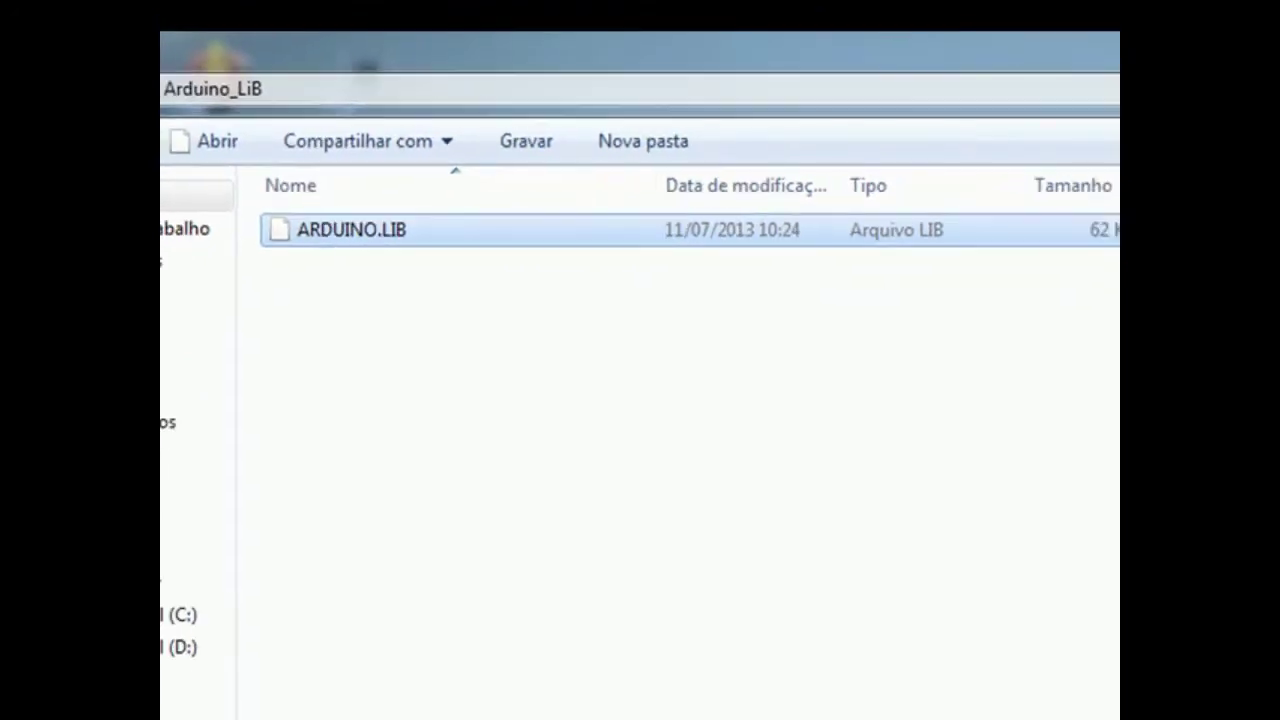
{"action": "left_click", "coordinate": [1104, 100]}
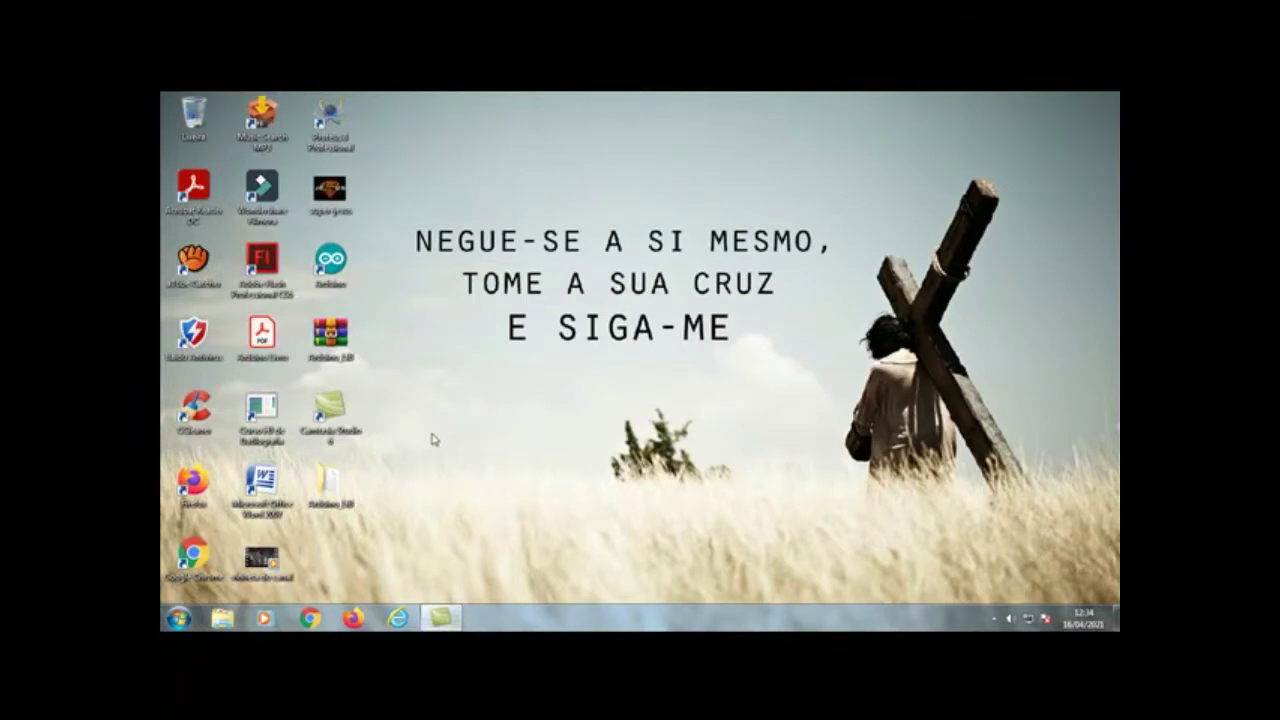
Step: Open the LIBRARY folder of Proteus 8 Professional under Labcenter Electronics in Arquivos de Programas on drive C:
{"action": "left_click", "coordinate": [179, 618]}
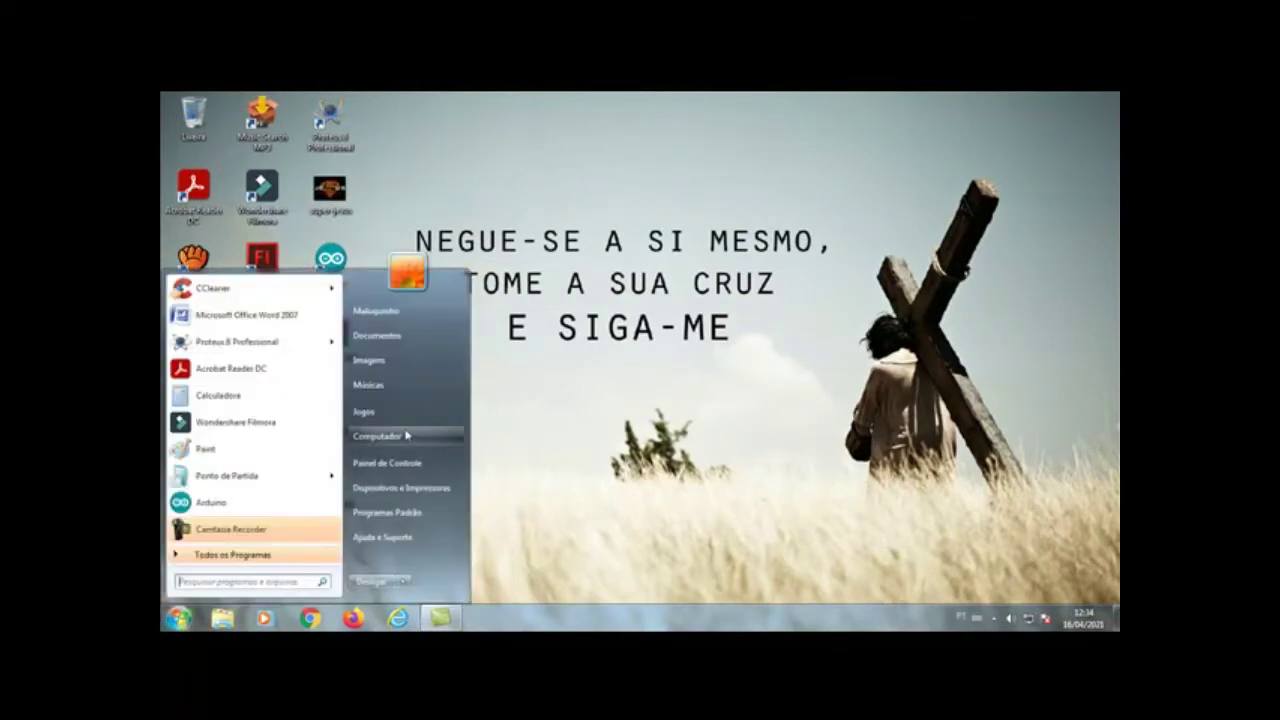
{"action": "left_click", "coordinate": [407, 436]}
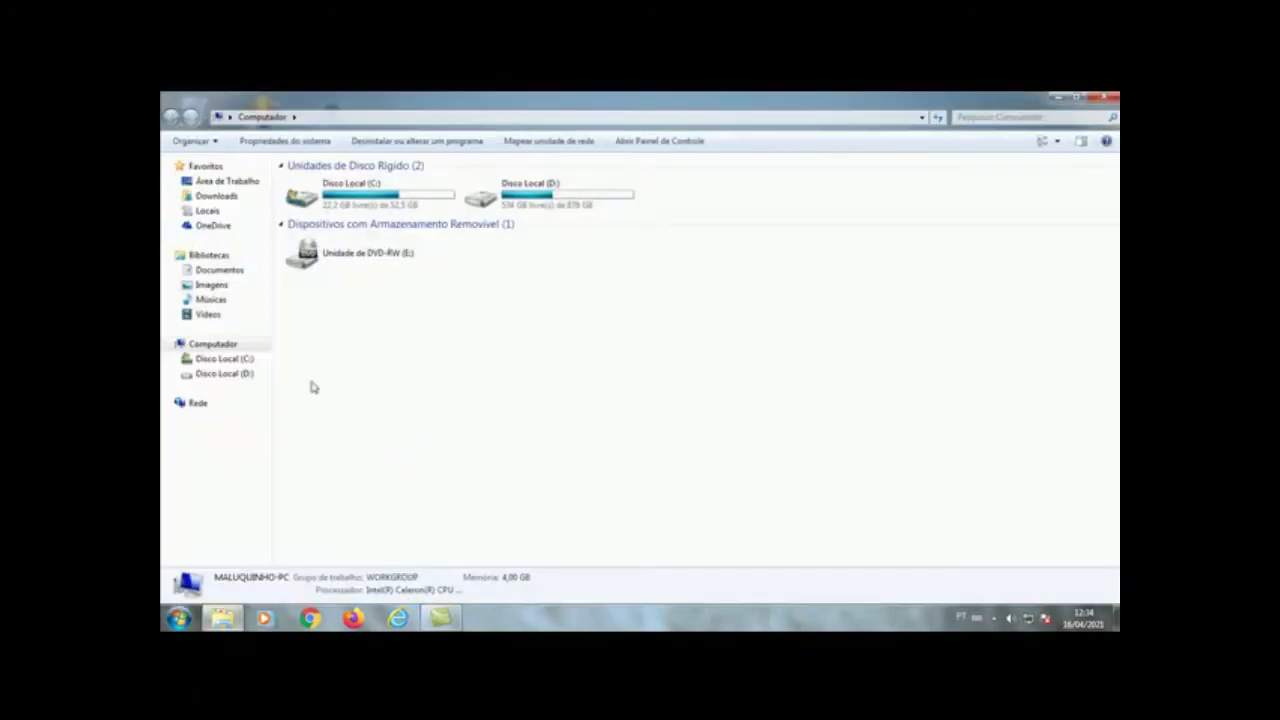
{"action": "double_click", "coordinate": [360, 190]}
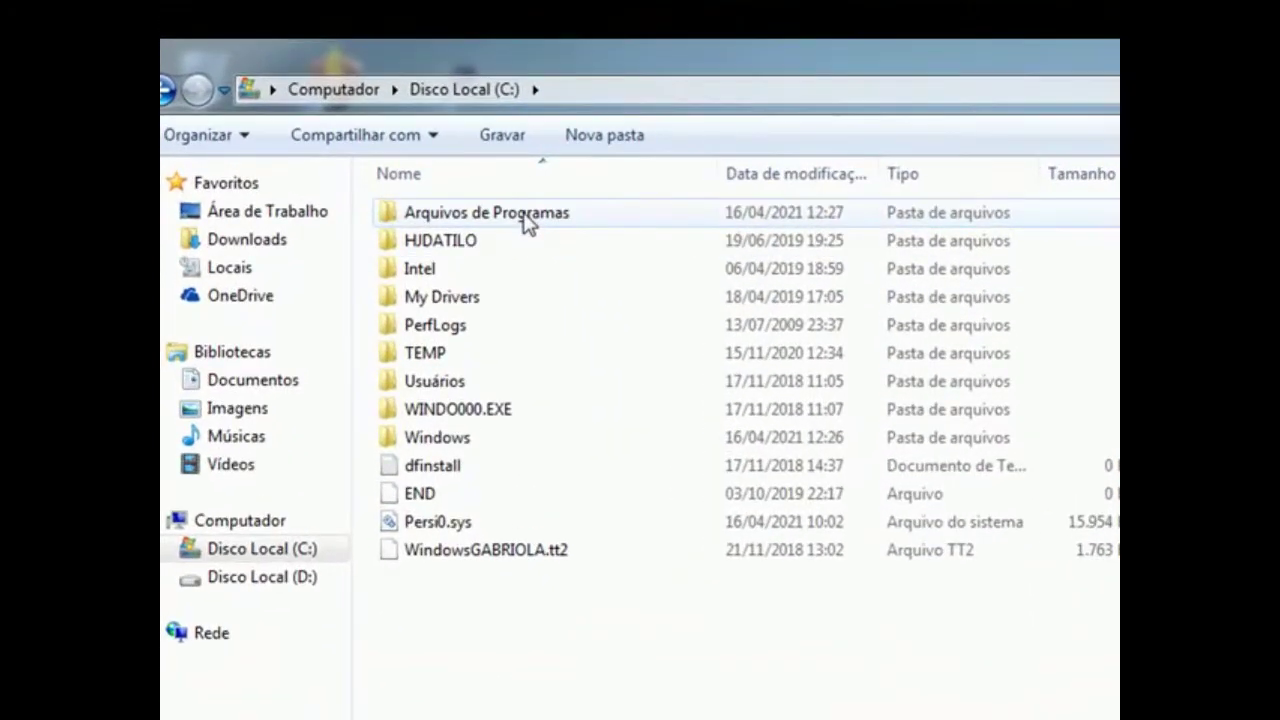
{"action": "double_click", "coordinate": [488, 210]}
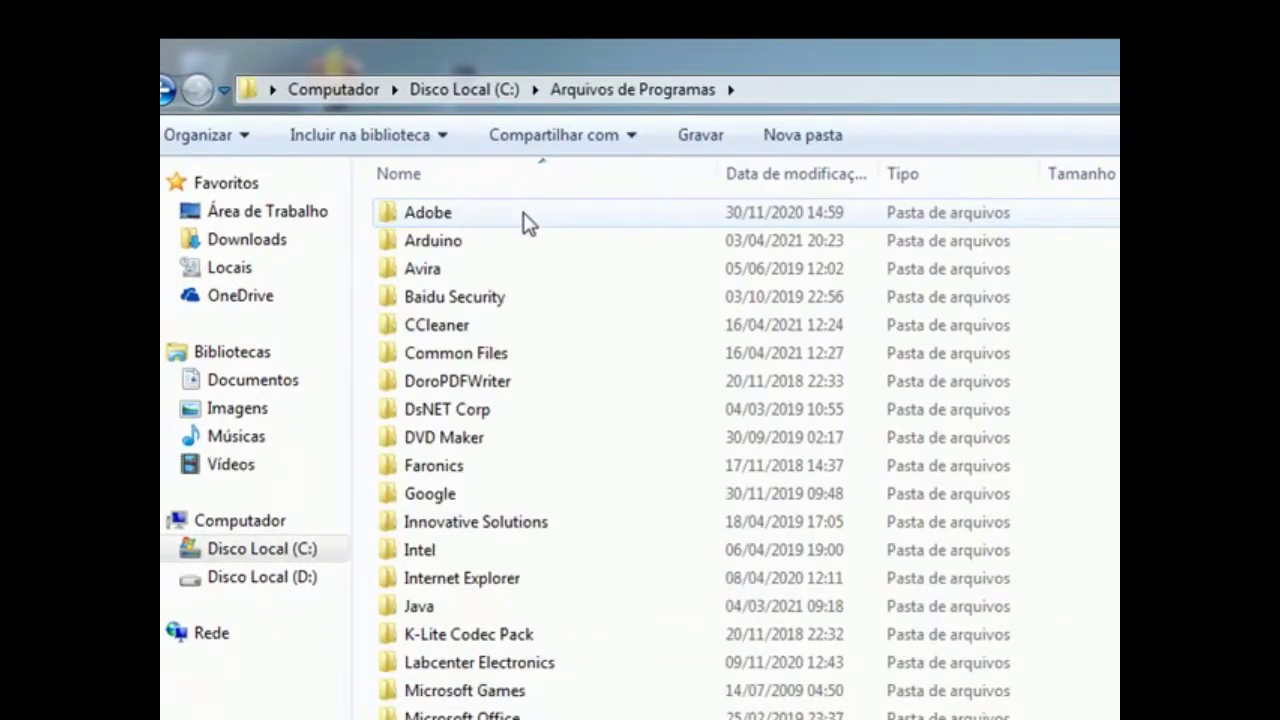
{"action": "left_click", "coordinate": [484, 664]}
{"action": "double_click", "coordinate": [484, 664]}
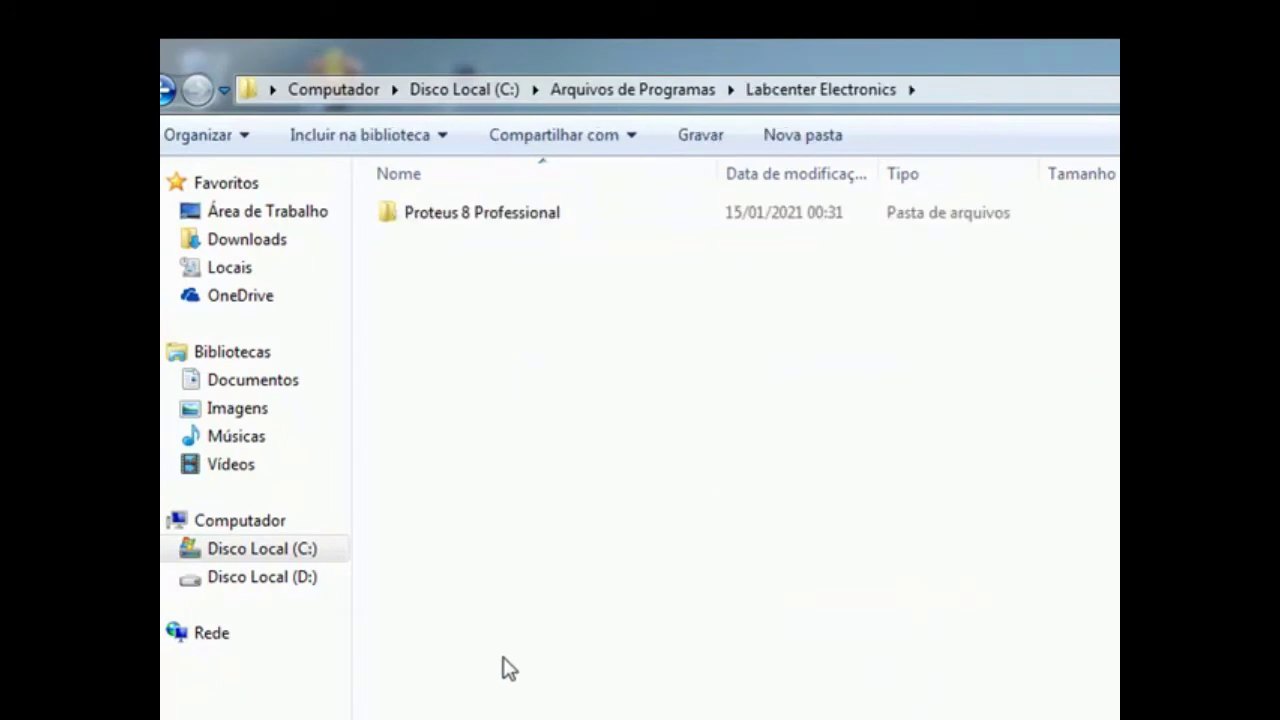
{"action": "double_click", "coordinate": [439, 223]}
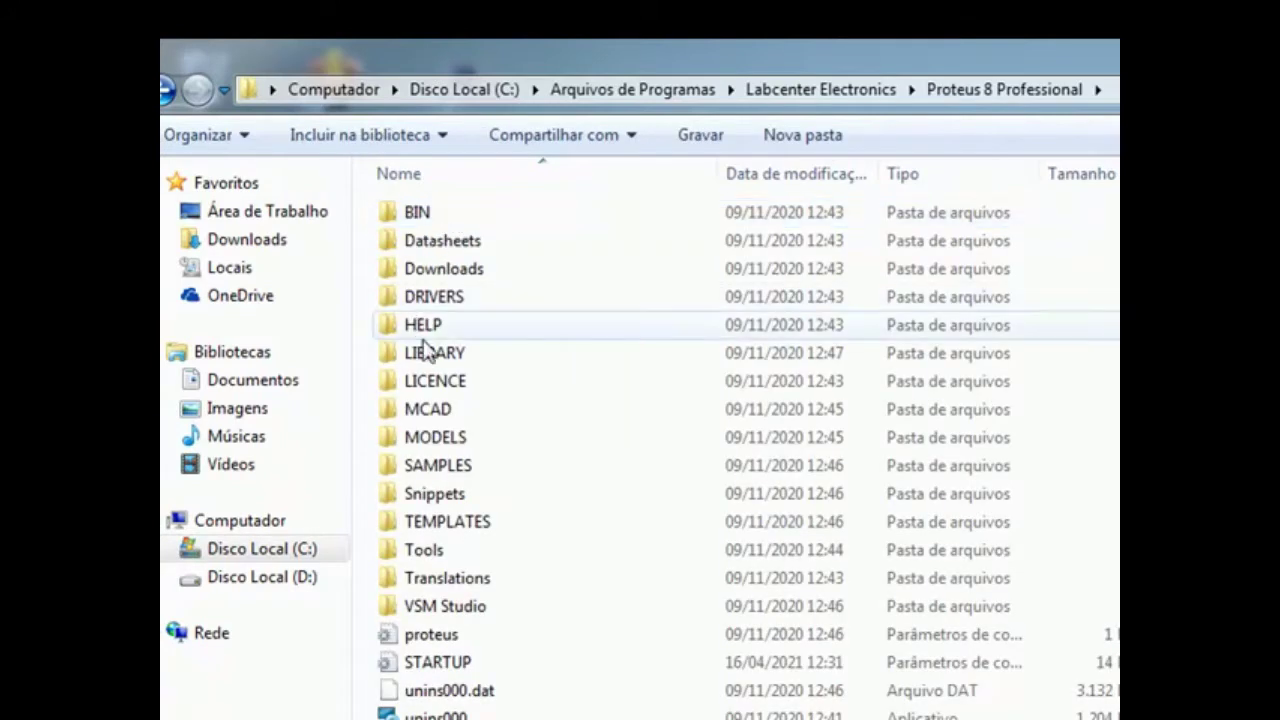
{"action": "mouse_move", "coordinate": [418, 362]}
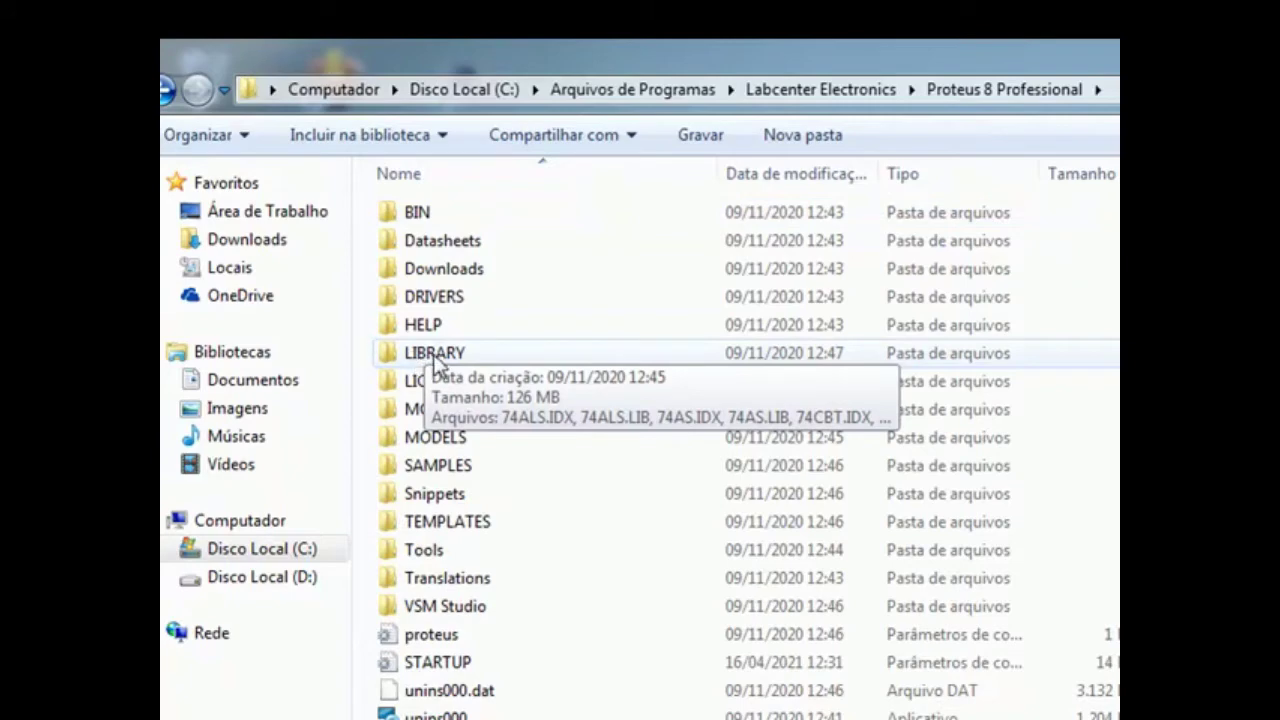
{"action": "double_click", "coordinate": [432, 356]}
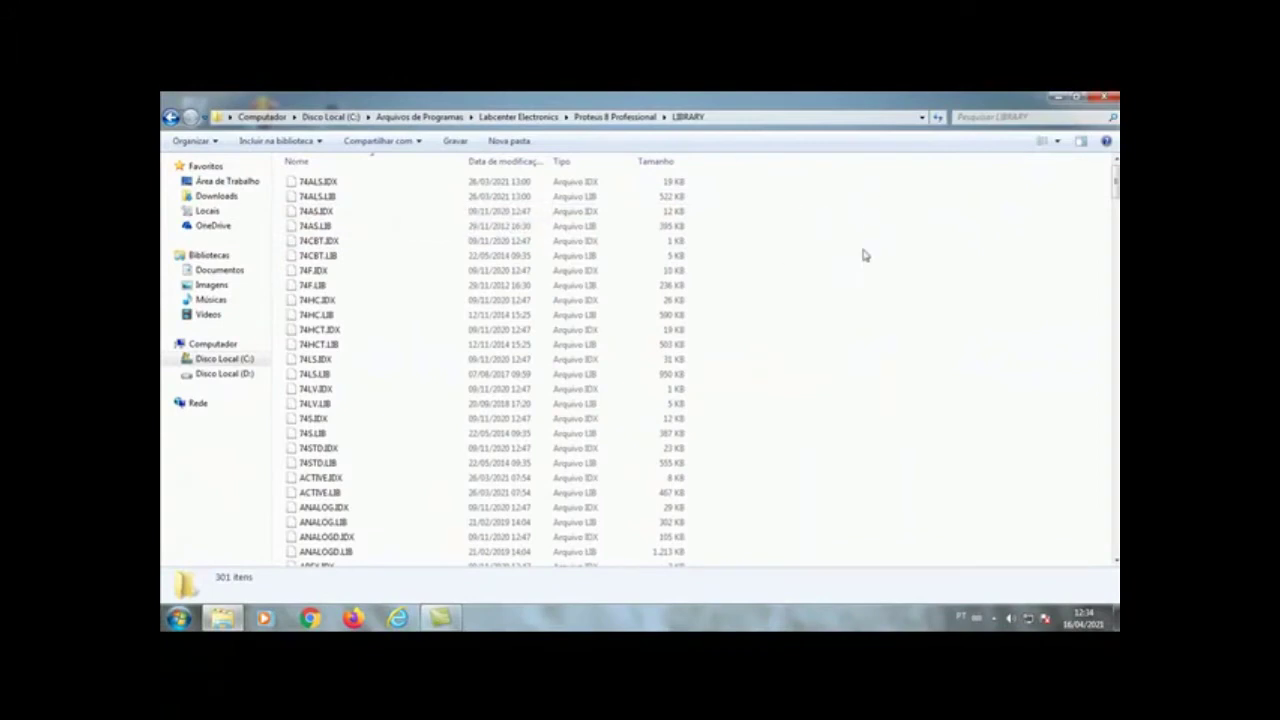
Step: Paste ARDUINO.LIB into the LIBRARY folder with administrator permission and close the folder window
{"action": "right_click", "coordinate": [818, 206]}
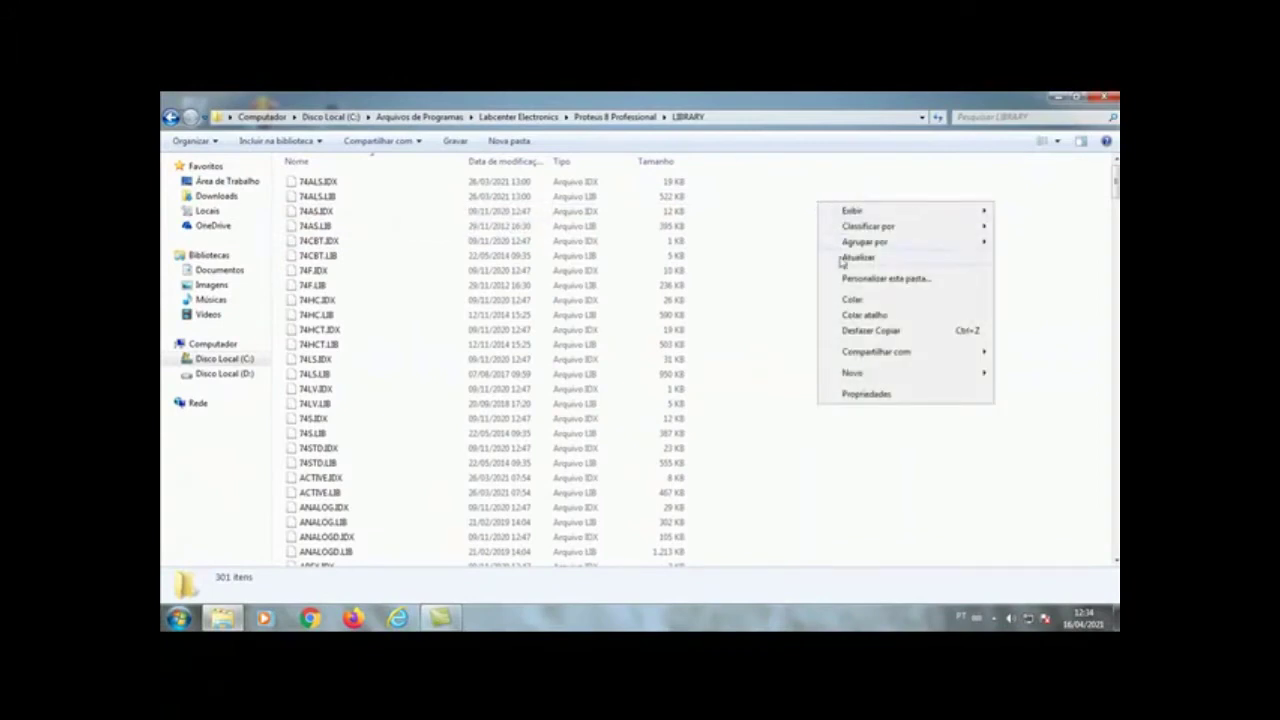
{"action": "left_click", "coordinate": [852, 301]}
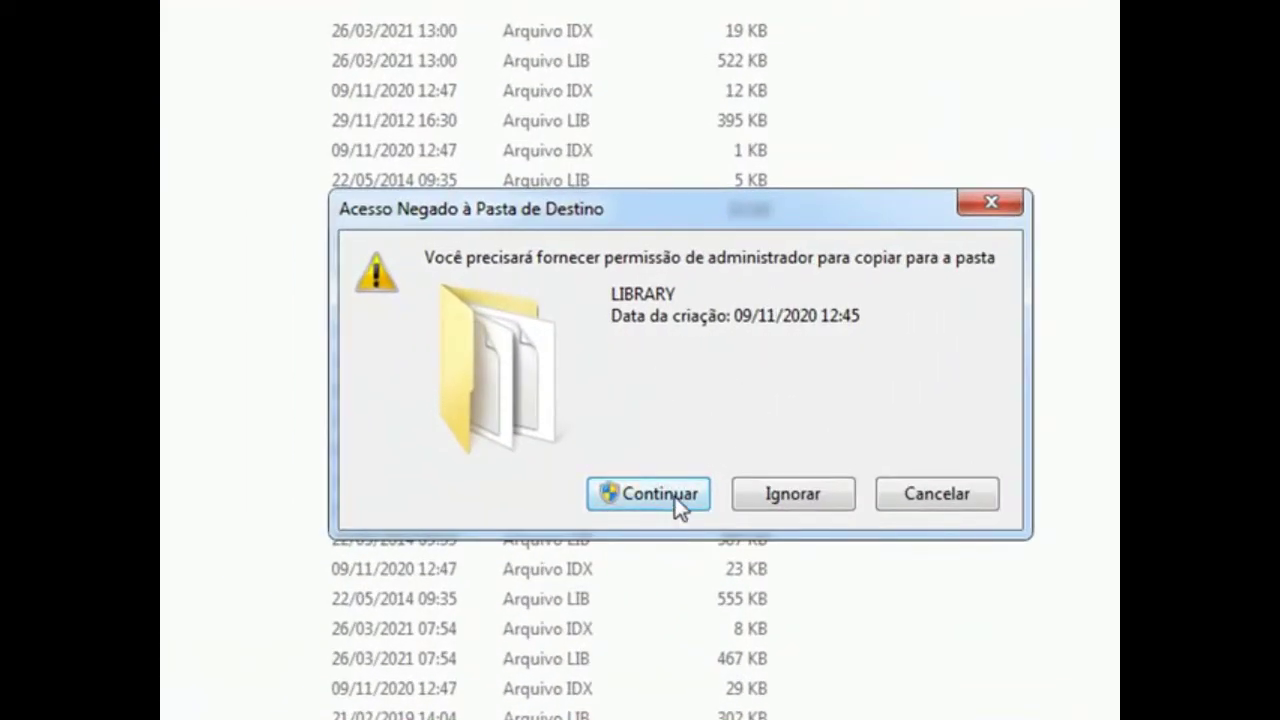
{"action": "left_click", "coordinate": [672, 495]}
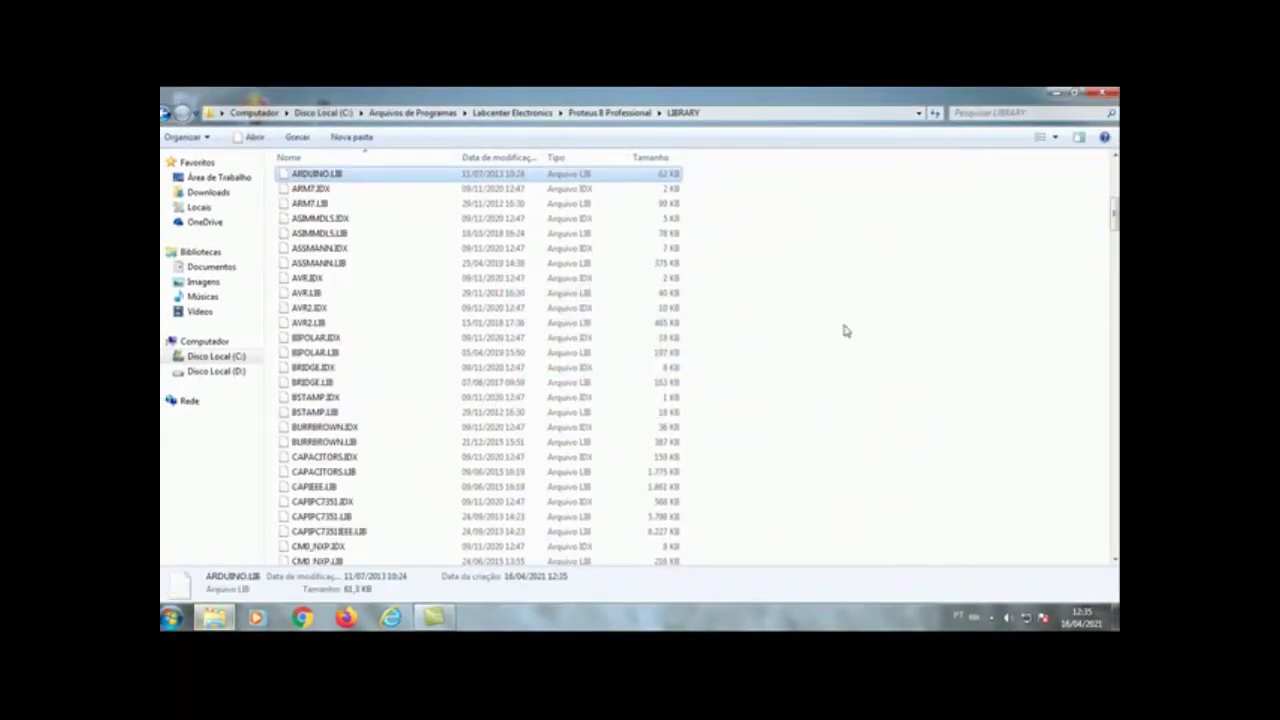
{"action": "left_click", "coordinate": [1104, 96]}
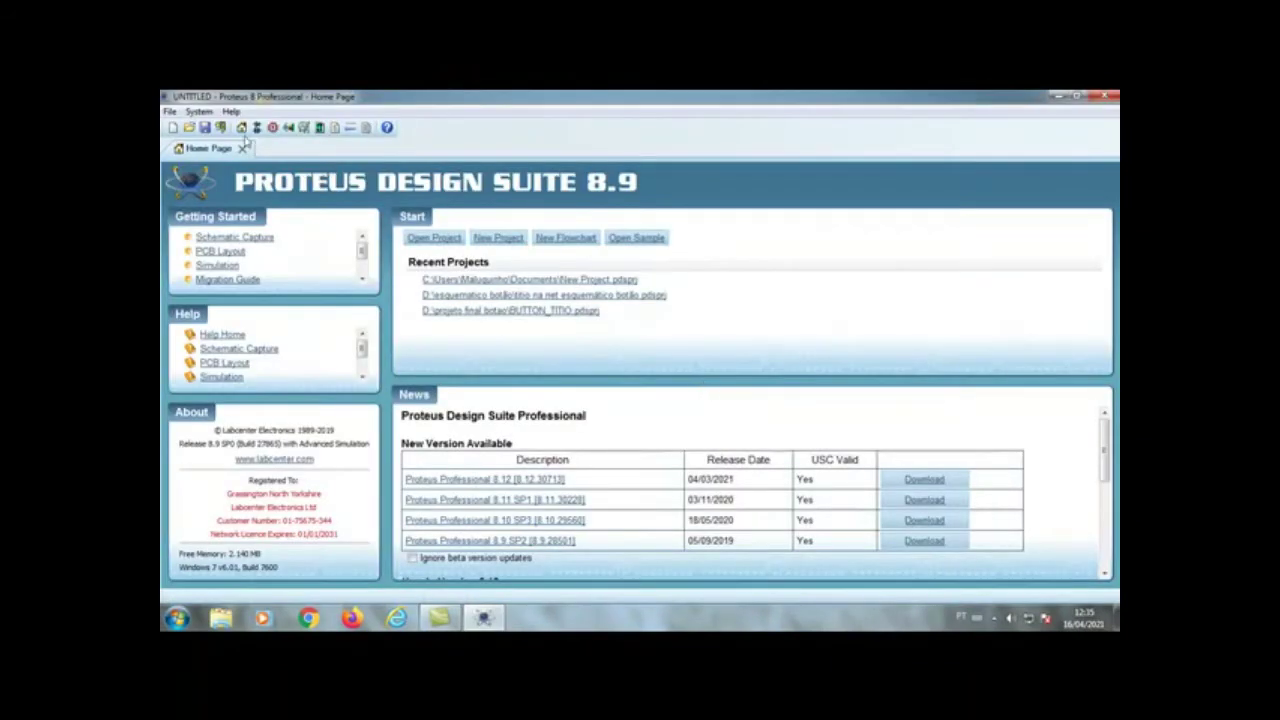
Step: Create a Proteus project named New Project, replacing the existing one, with the DEFAULT schematic template, no PCB layout and no firmware
{"action": "left_click", "coordinate": [173, 127]}
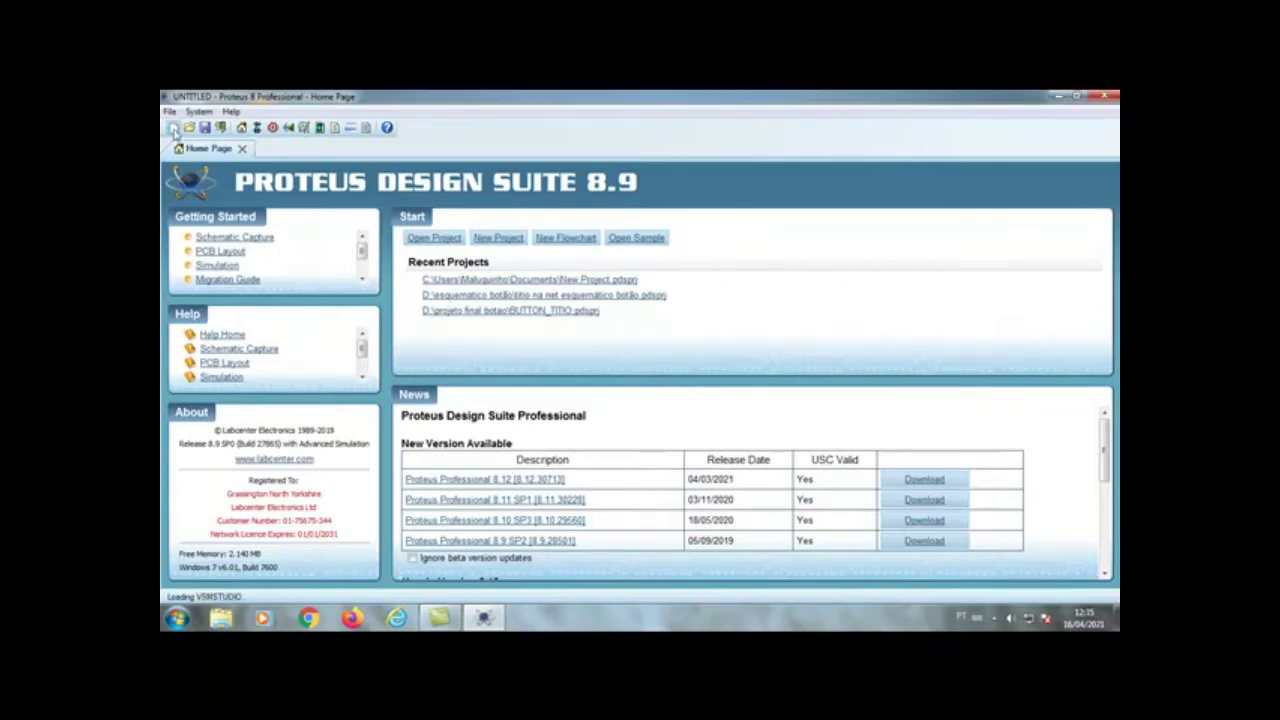
{"action": "left_click", "coordinate": [720, 530]}
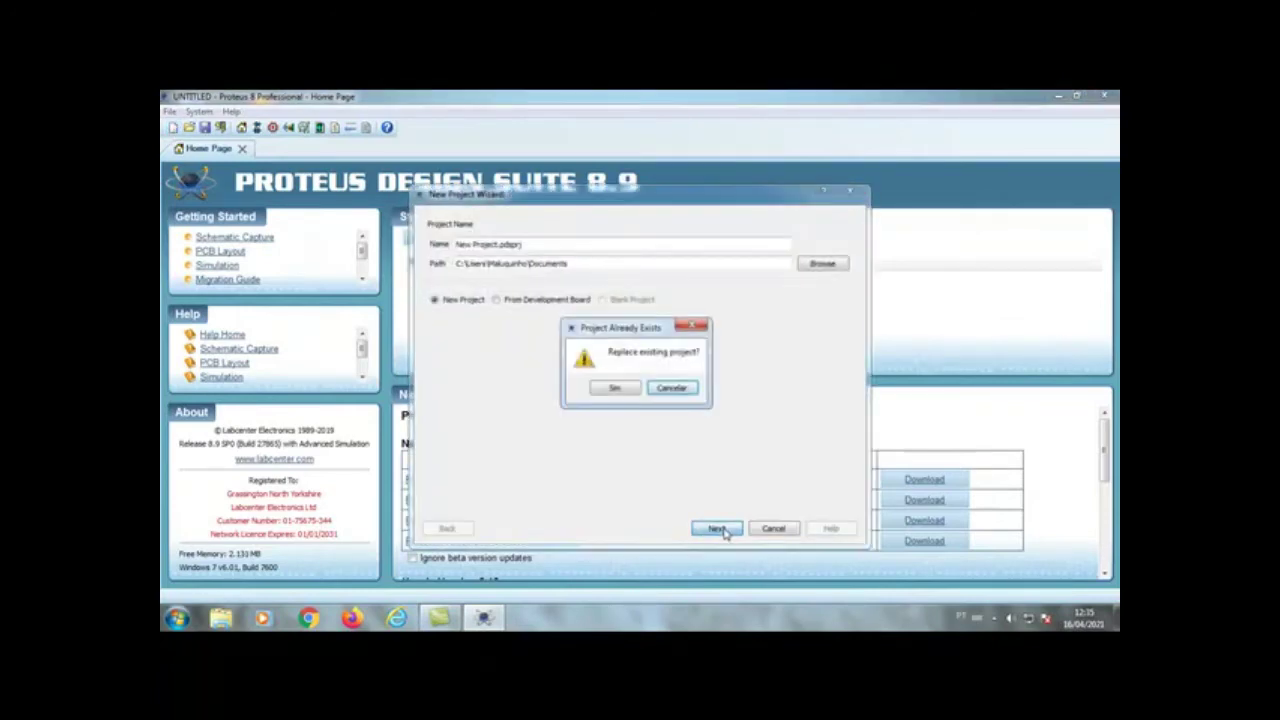
{"action": "left_click", "coordinate": [616, 389]}
{"action": "left_click", "coordinate": [716, 528]}
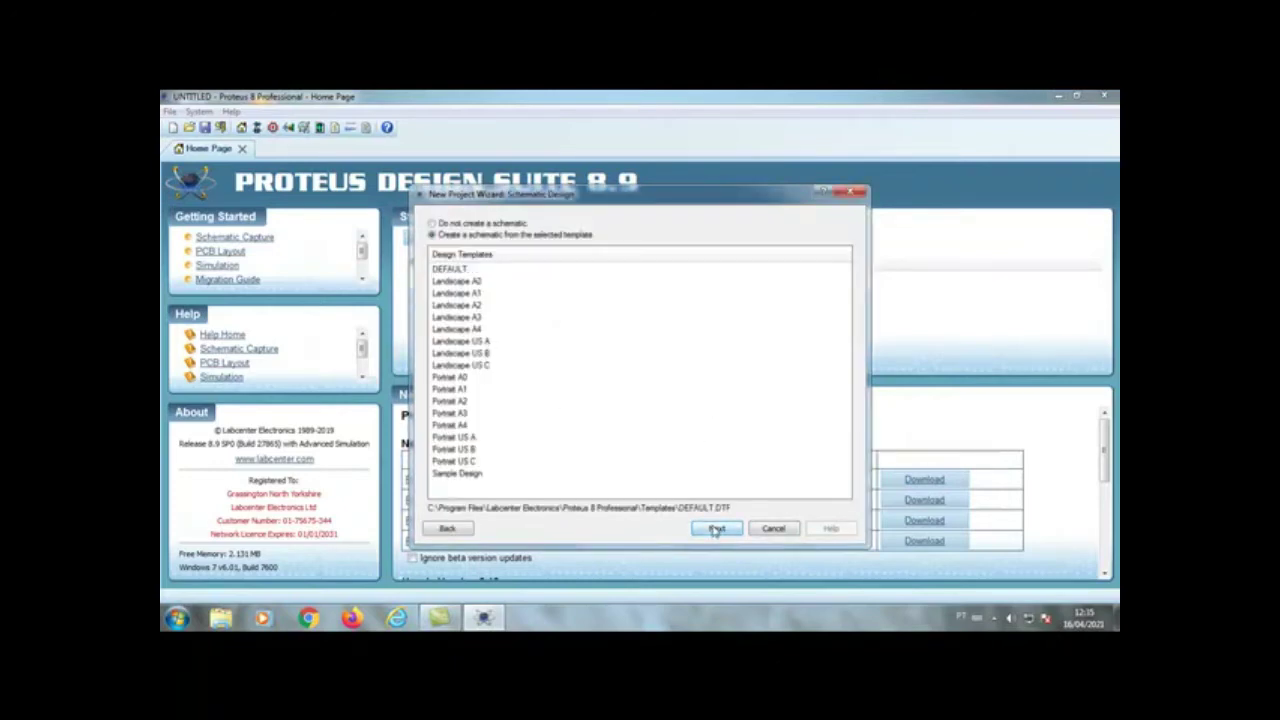
{"action": "left_click", "coordinate": [720, 529]}
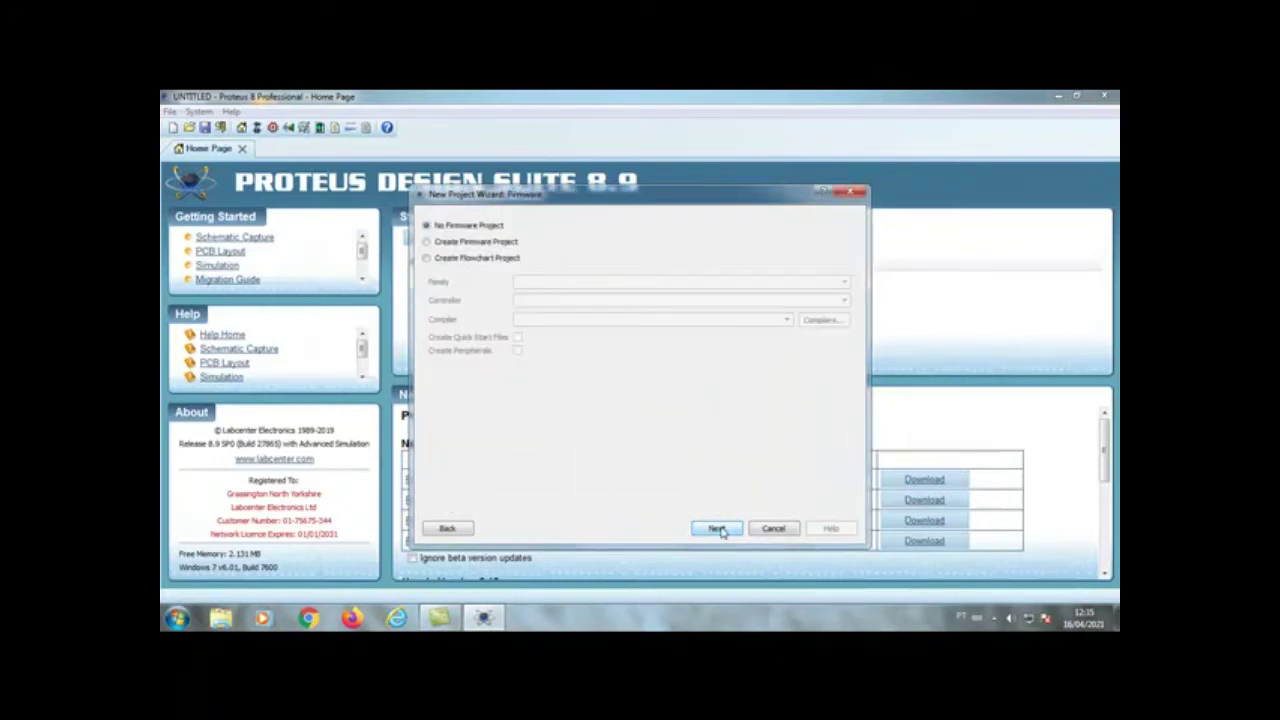
{"action": "left_click", "coordinate": [720, 529]}
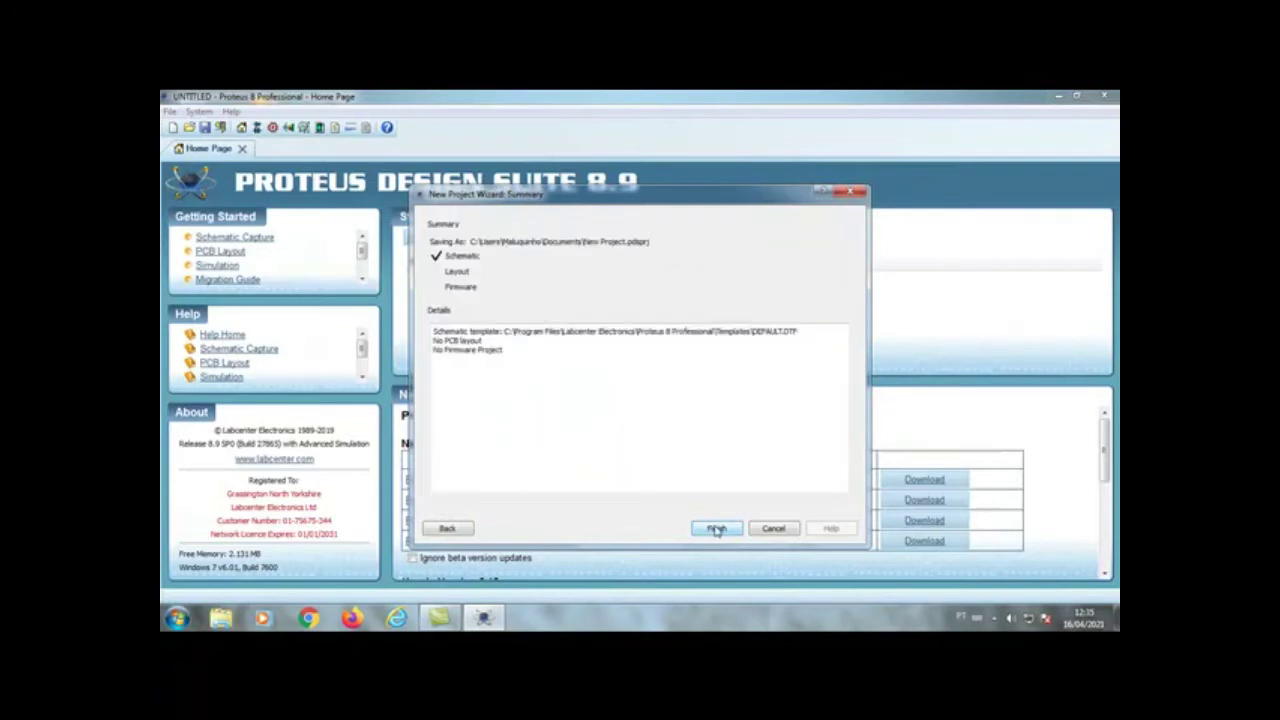
{"action": "left_click", "coordinate": [718, 529]}
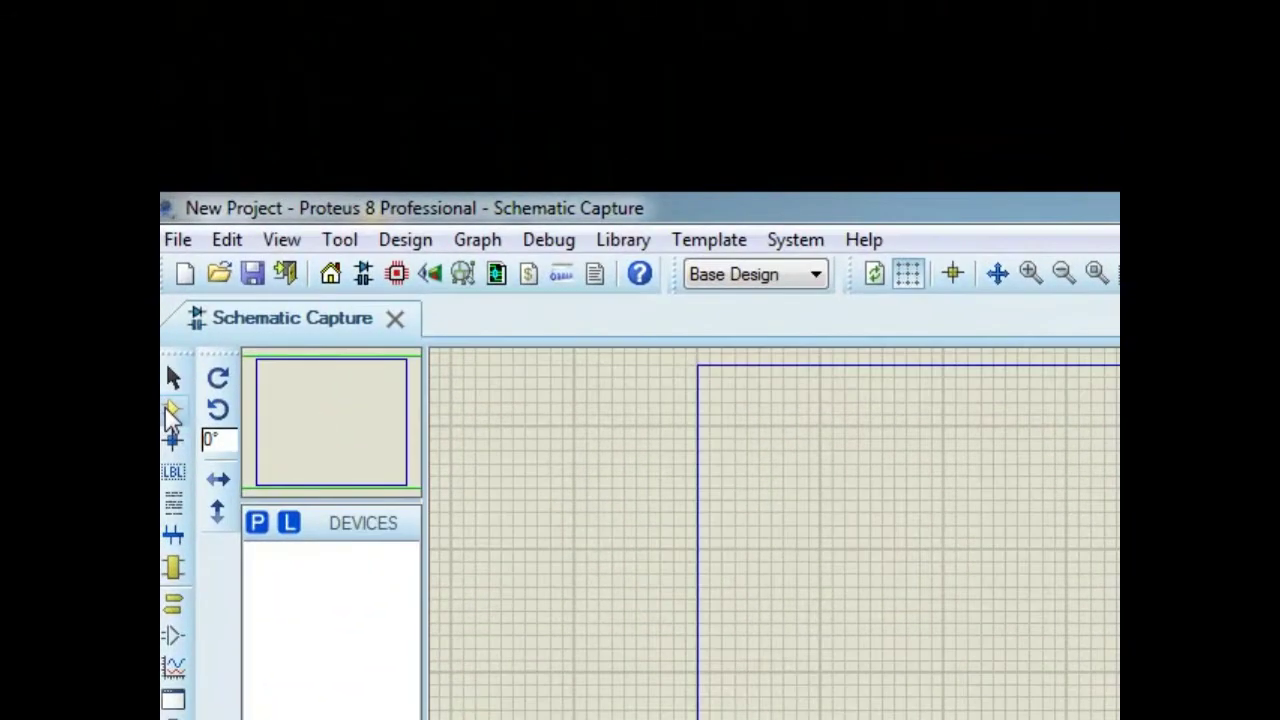
Step: Search the component library for "Arduino" and add the ARDUINO UNO R3 to the device list
{"action": "left_click", "coordinate": [170, 412]}
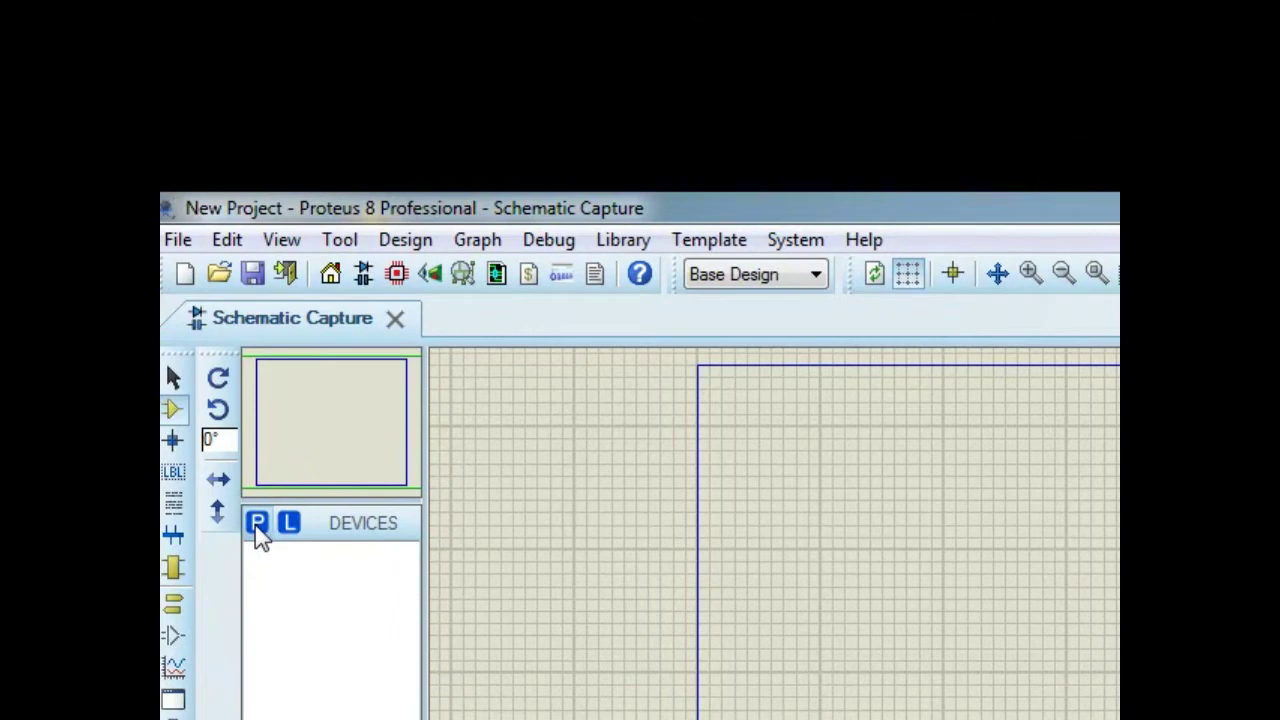
{"action": "left_click", "coordinate": [257, 523]}
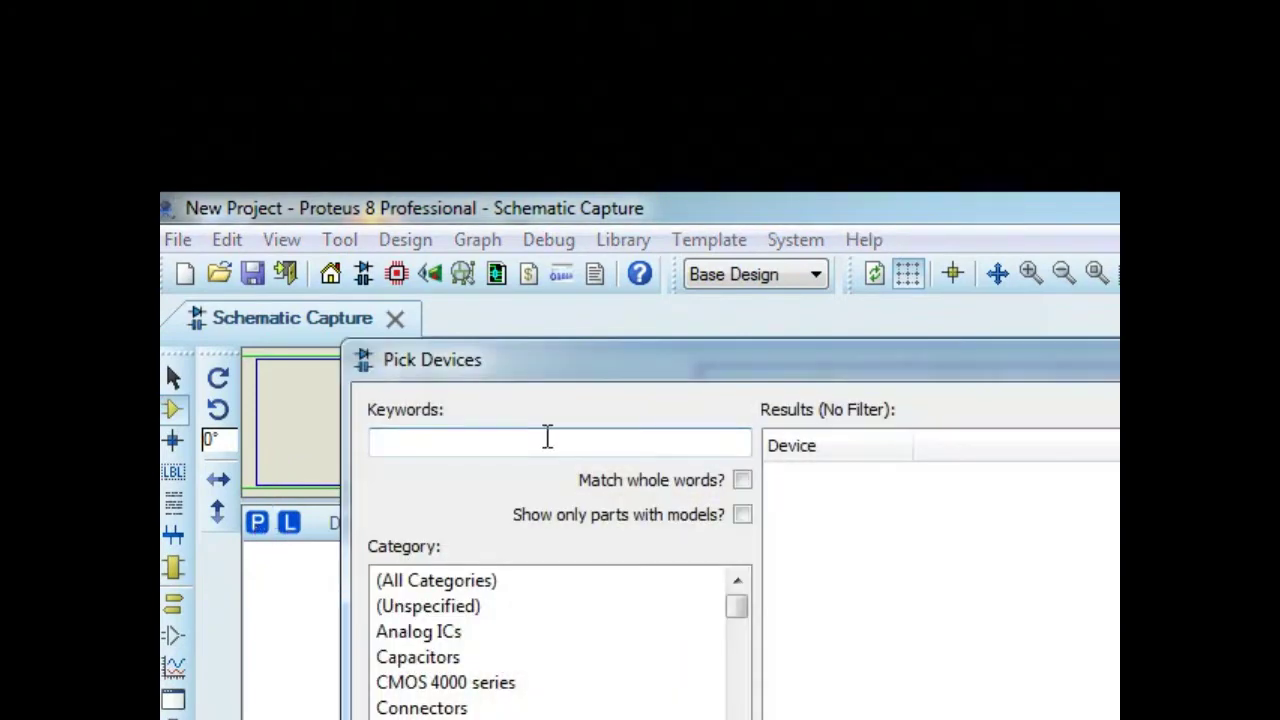
{"action": "type", "text": "Arduino"}
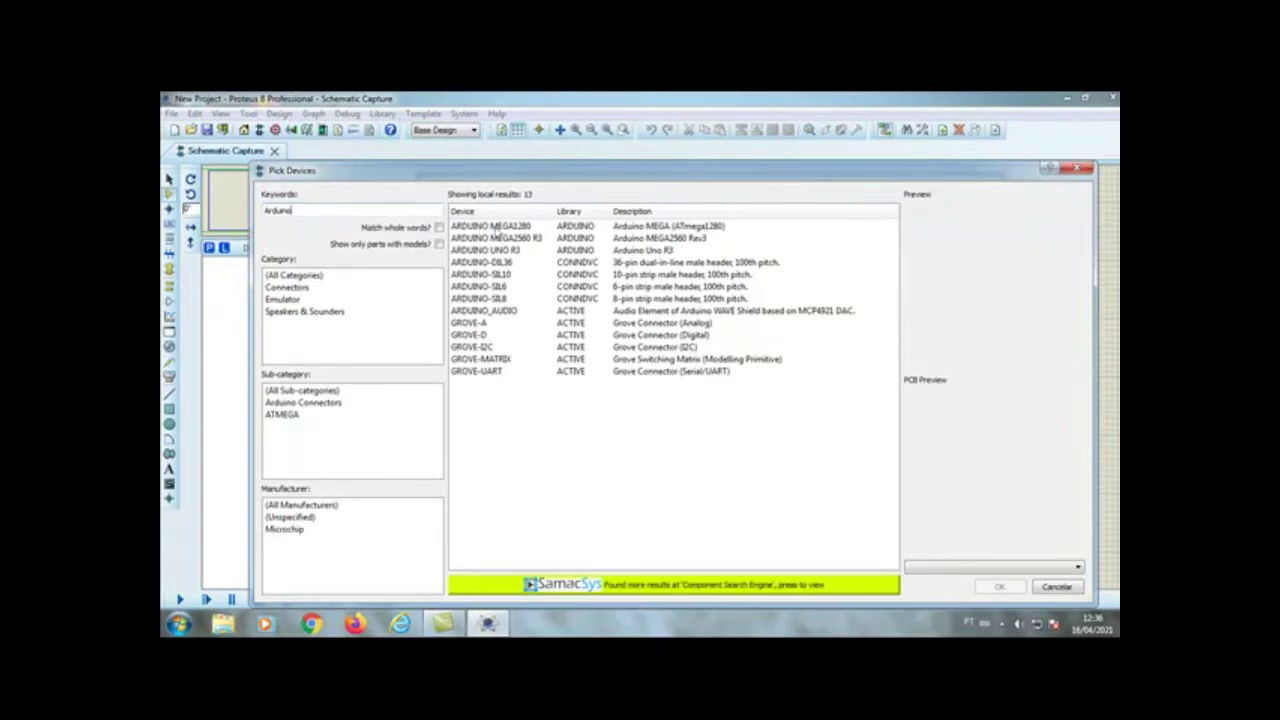
{"action": "left_click", "coordinate": [500, 227]}
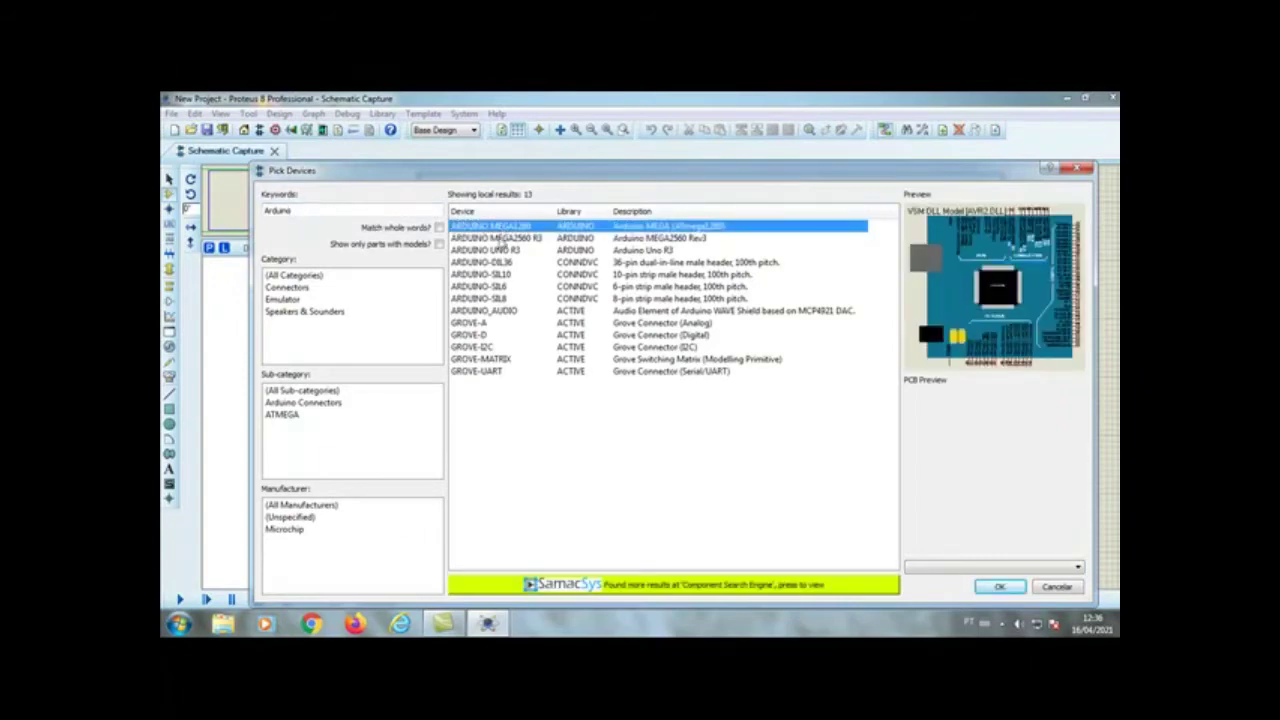
{"action": "left_click", "coordinate": [501, 240]}
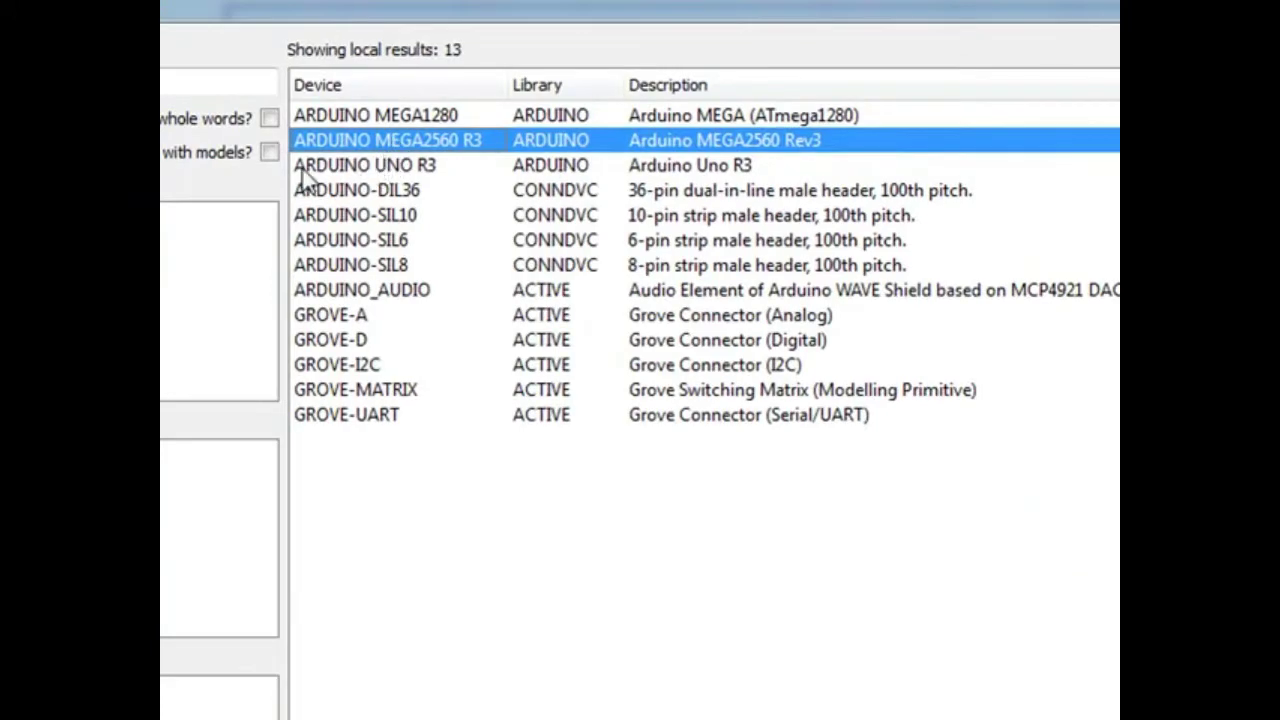
{"action": "left_click", "coordinate": [333, 167]}
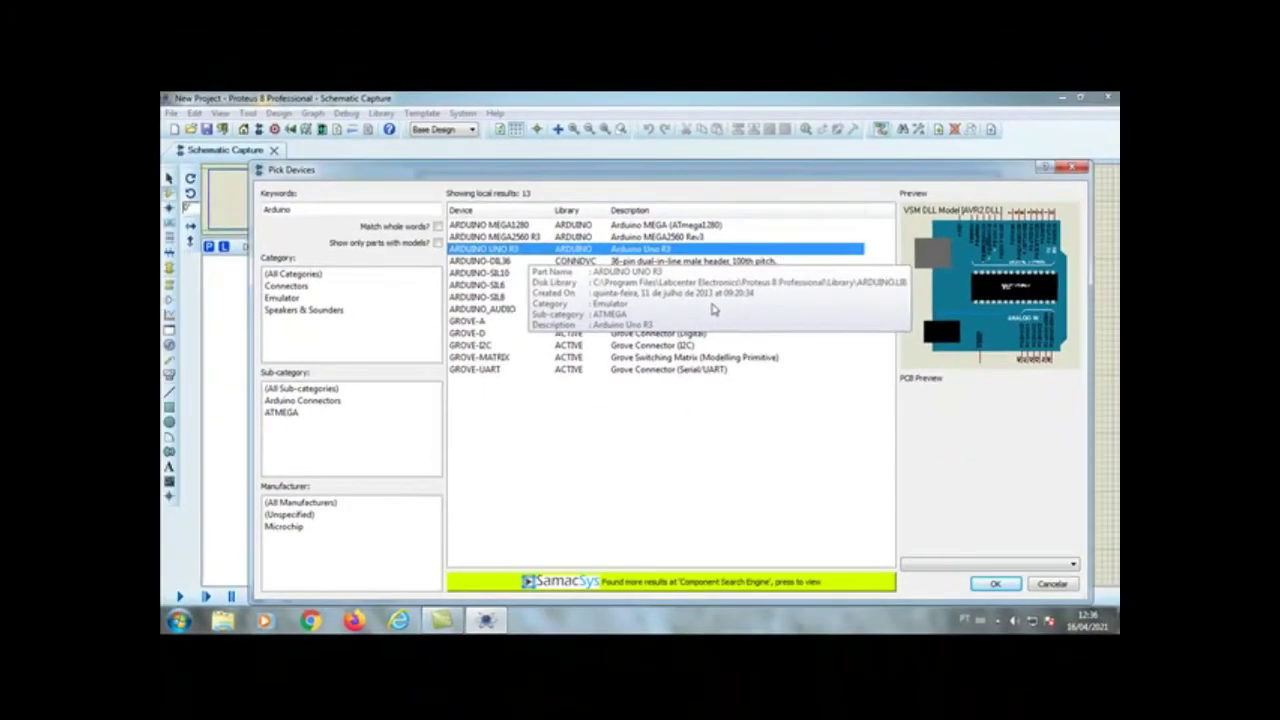
{"action": "left_click", "coordinate": [1002, 584]}
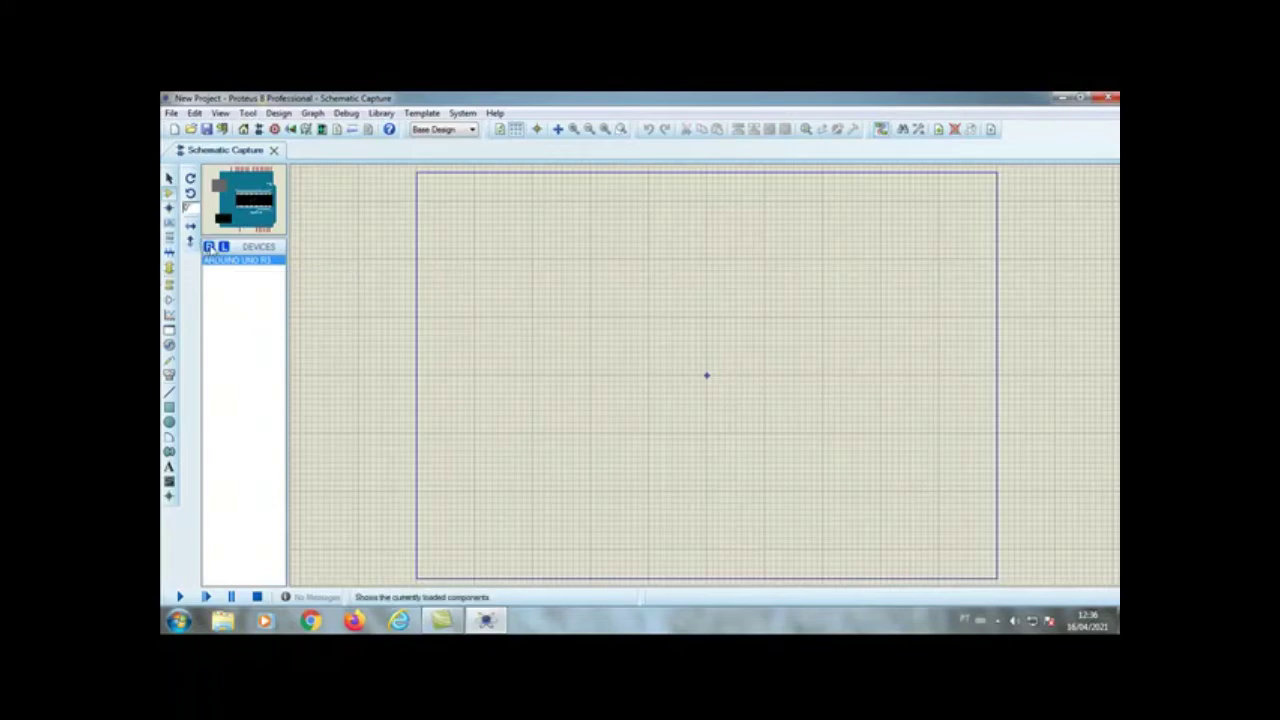
Step: Search the component library for "minres 220r" and add the MINRES220R resistor to the device list
{"action": "left_click", "coordinate": [208, 246]}
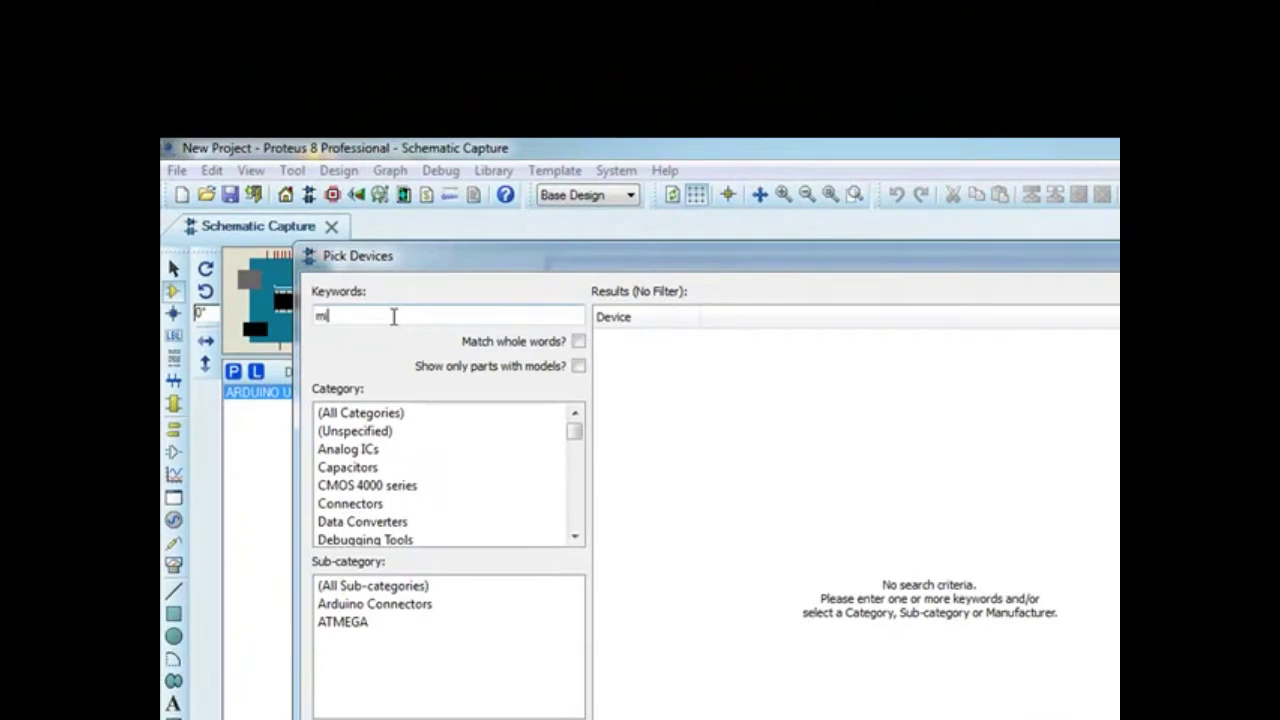
{"action": "type", "text": "minres"}
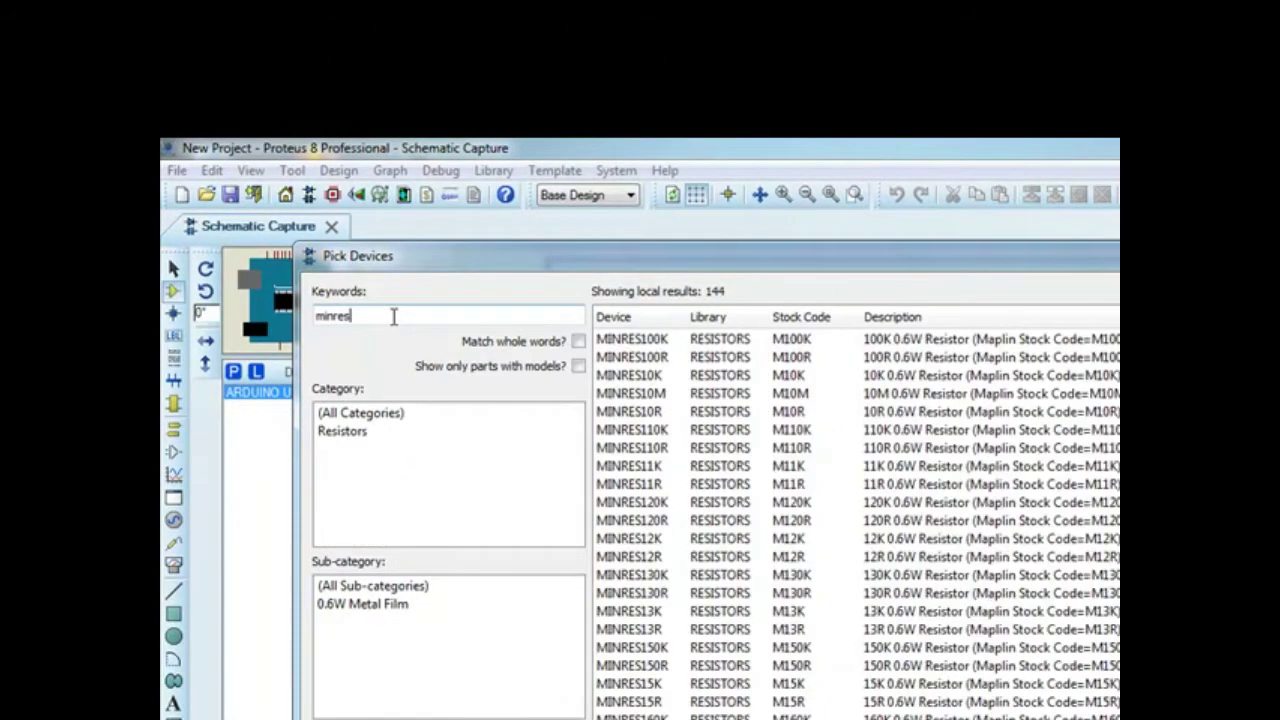
{"action": "type", "text": " 220r"}
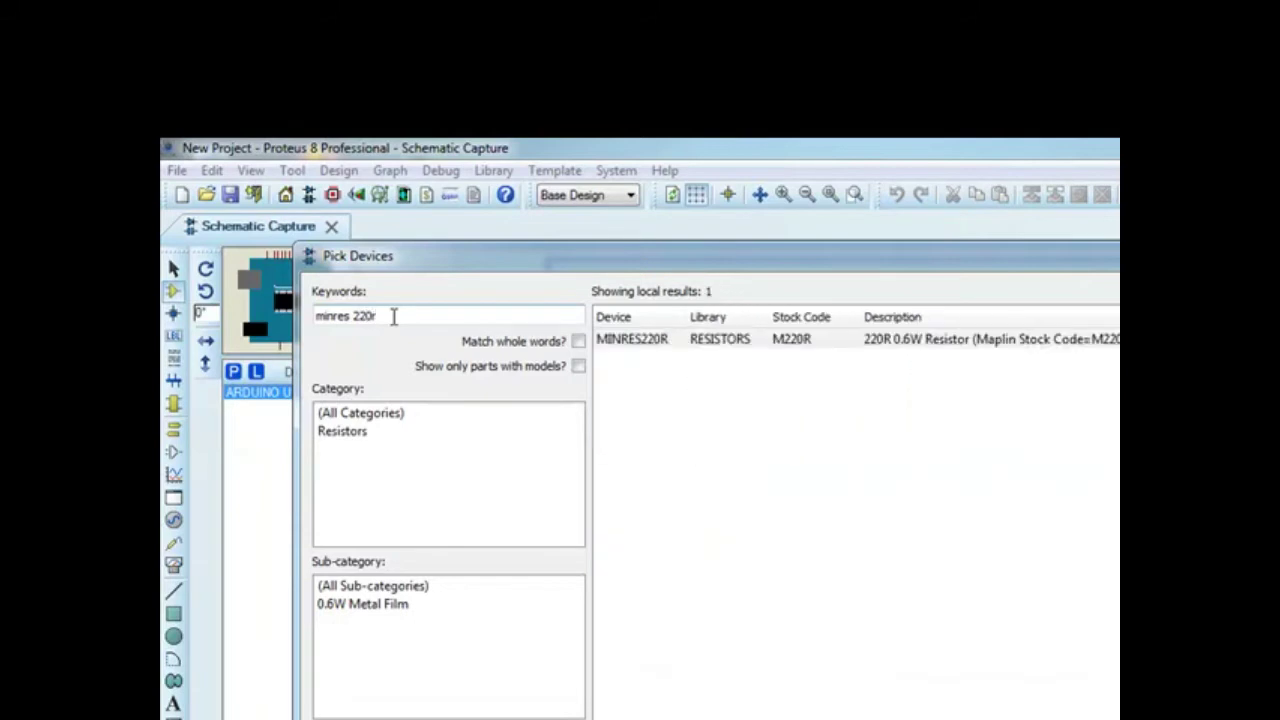
{"action": "left_click", "coordinate": [802, 343]}
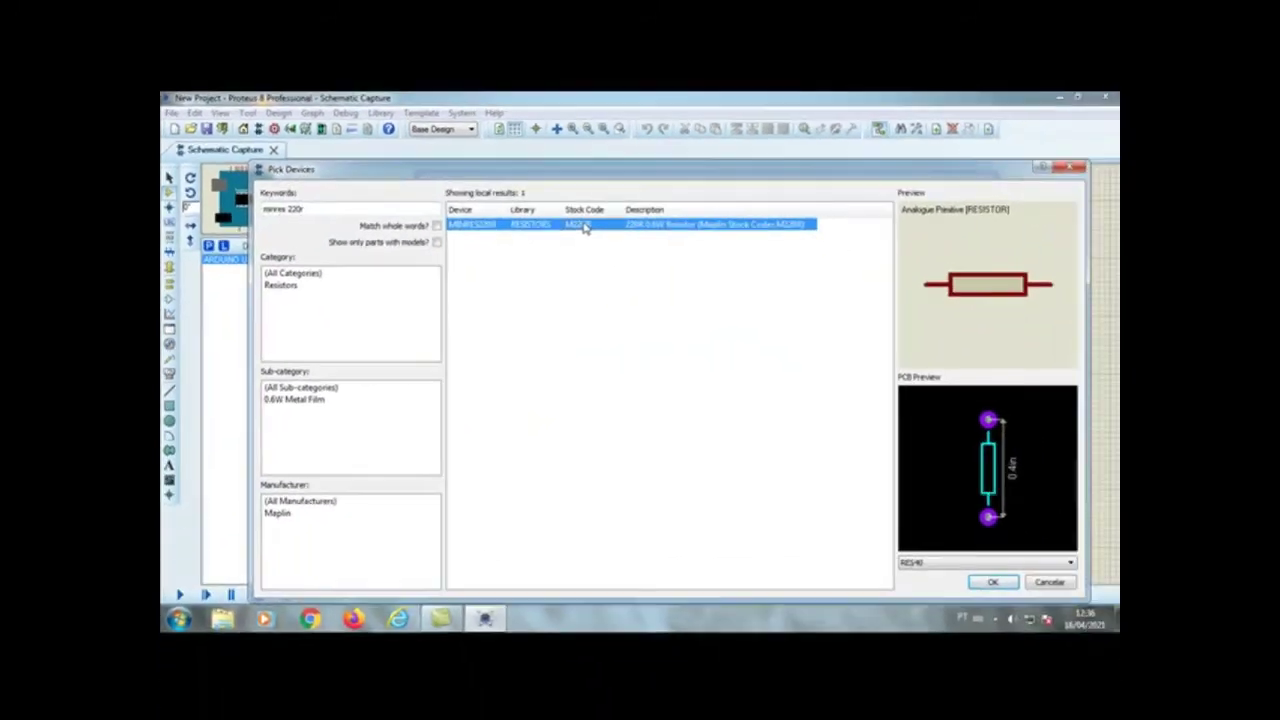
{"action": "double_click", "coordinate": [585, 228]}
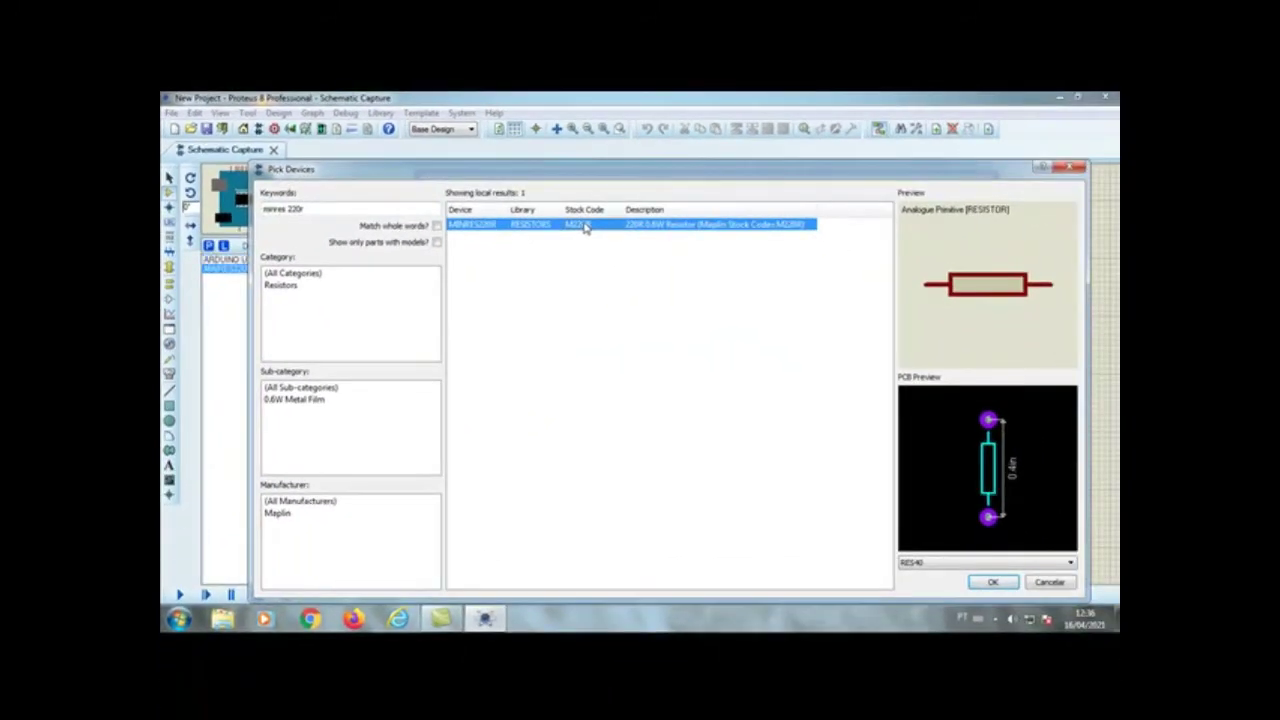
{"action": "left_click_drag", "start_coordinate": [464, 166], "coordinate": [556, 165]}
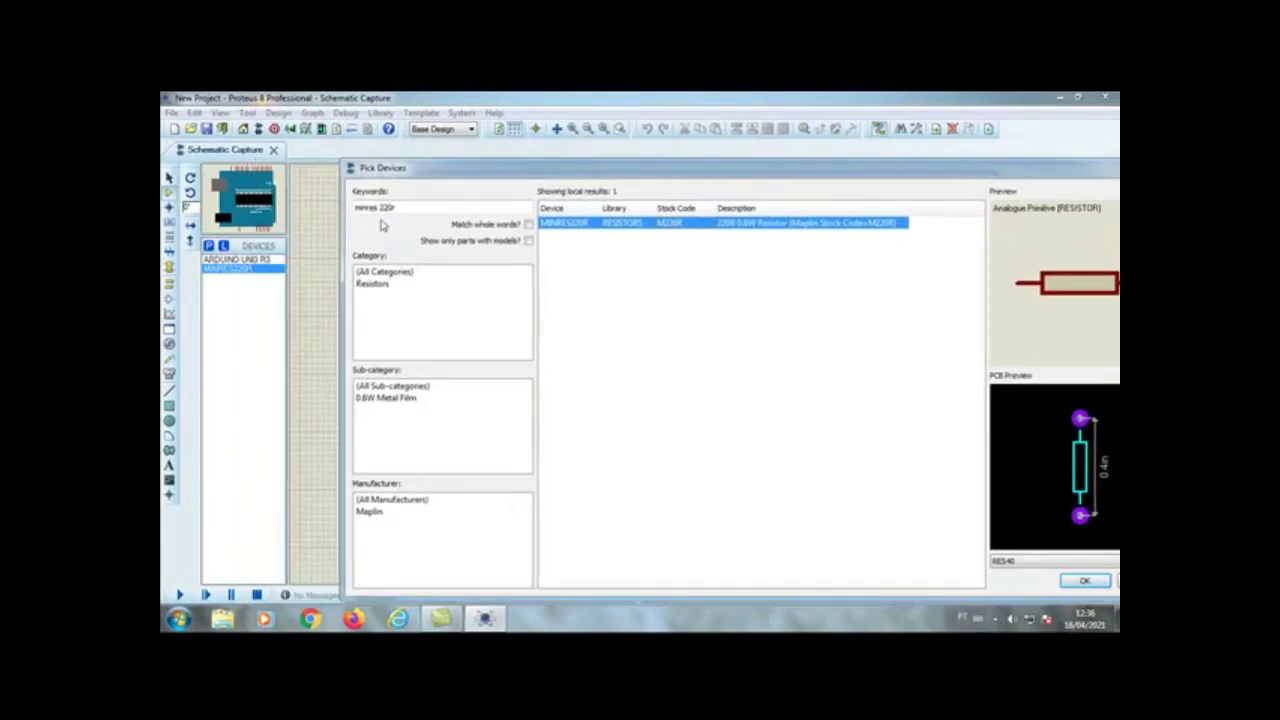
Step: Search the component library for "led active", add LED-RED to the device list and finish picking devices
{"action": "left_click", "coordinate": [426, 208]}
{"action": "key", "text": "BackSpace"}
{"action": "key", "text": "BackSpace"}
{"action": "key", "text": "BackSpace"}
{"action": "key", "text": "BackSpace"}
{"action": "key", "text": "BackSpace"}
{"action": "key", "text": "BackSpace"}
{"action": "key", "text": "BackSpace"}
{"action": "key", "text": "BackSpace"}
{"action": "key", "text": "BackSpace"}
{"action": "key", "text": "BackSpace"}
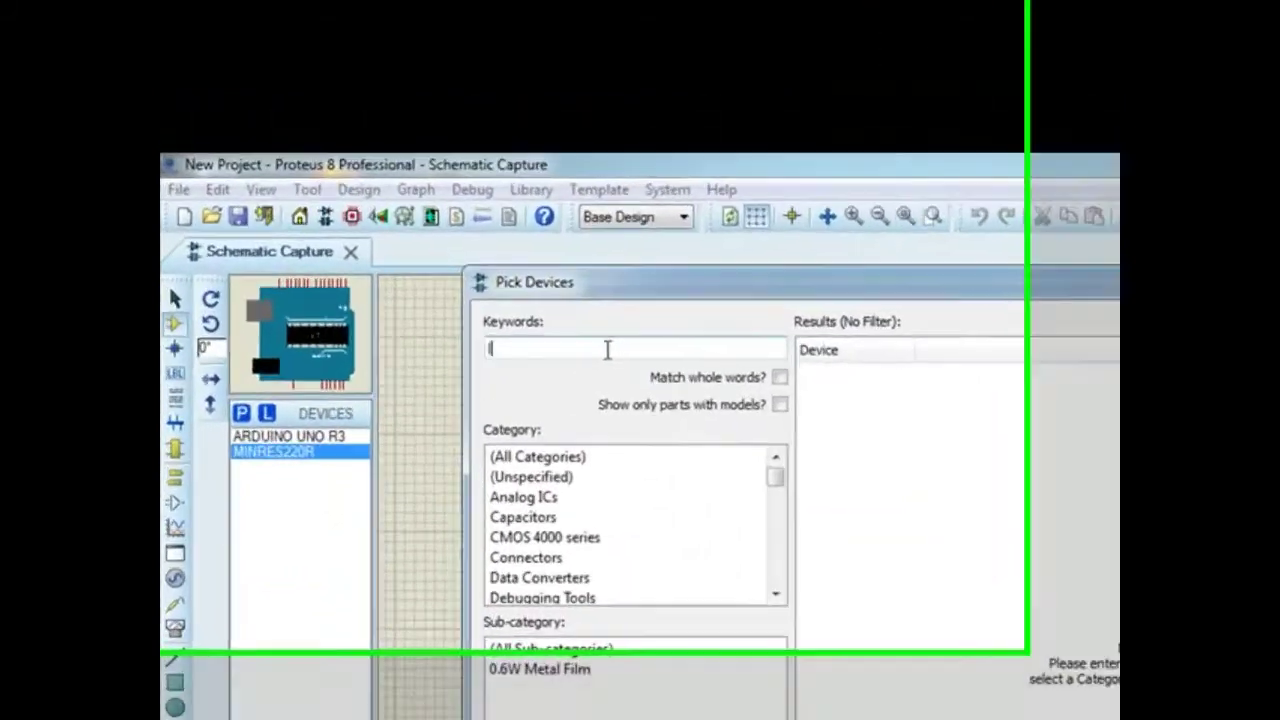
{"action": "type", "text": "led"}
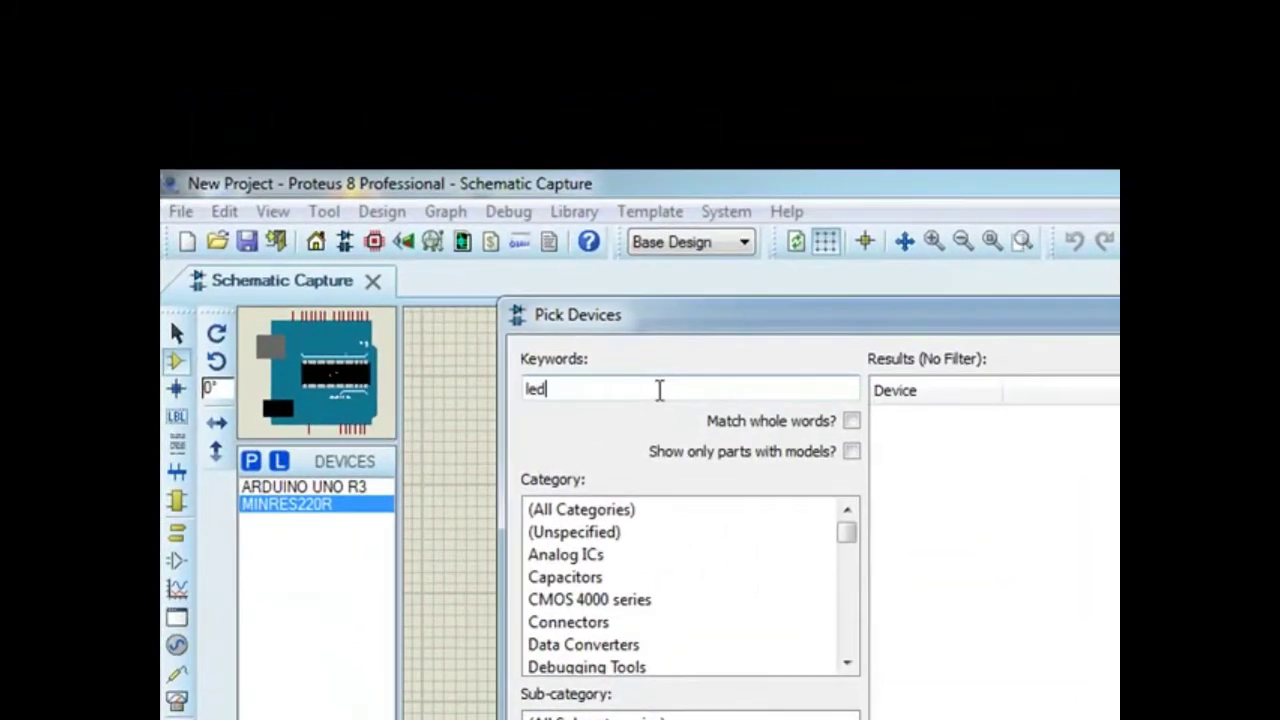
{"action": "type", "text": " ac"}
{"action": "type", "text": "ive"}
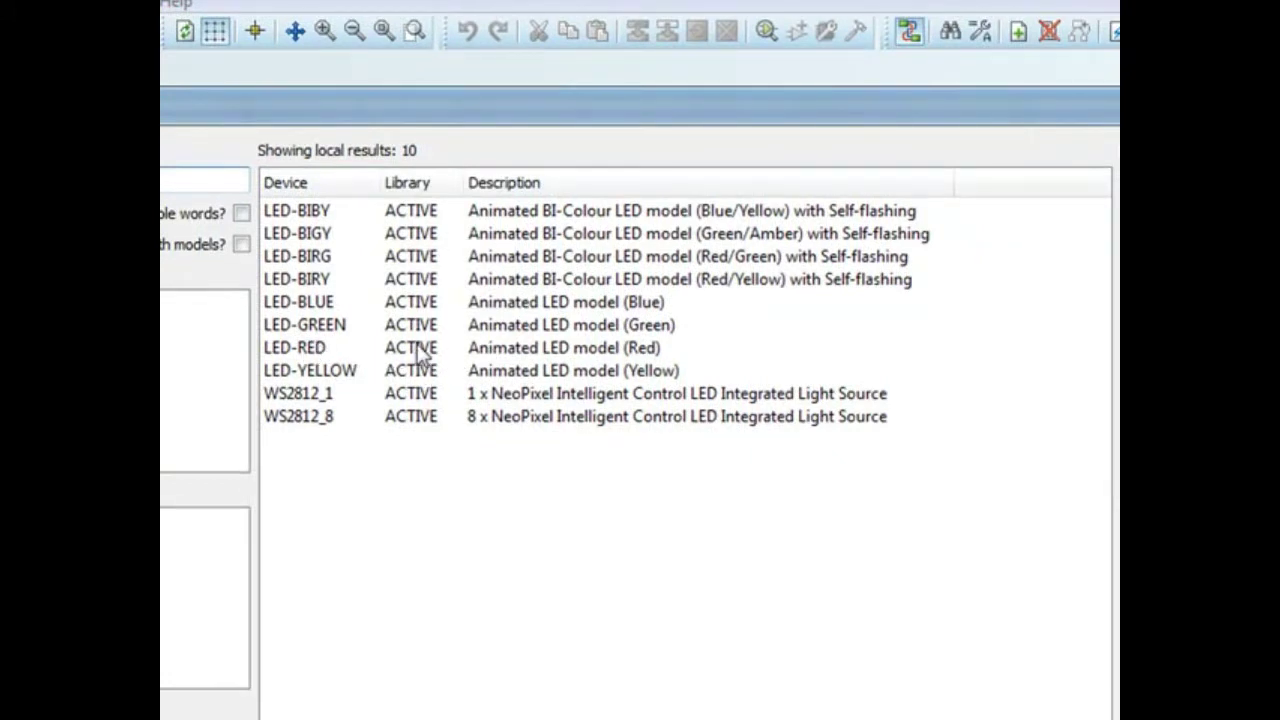
{"action": "left_click", "coordinate": [420, 355]}
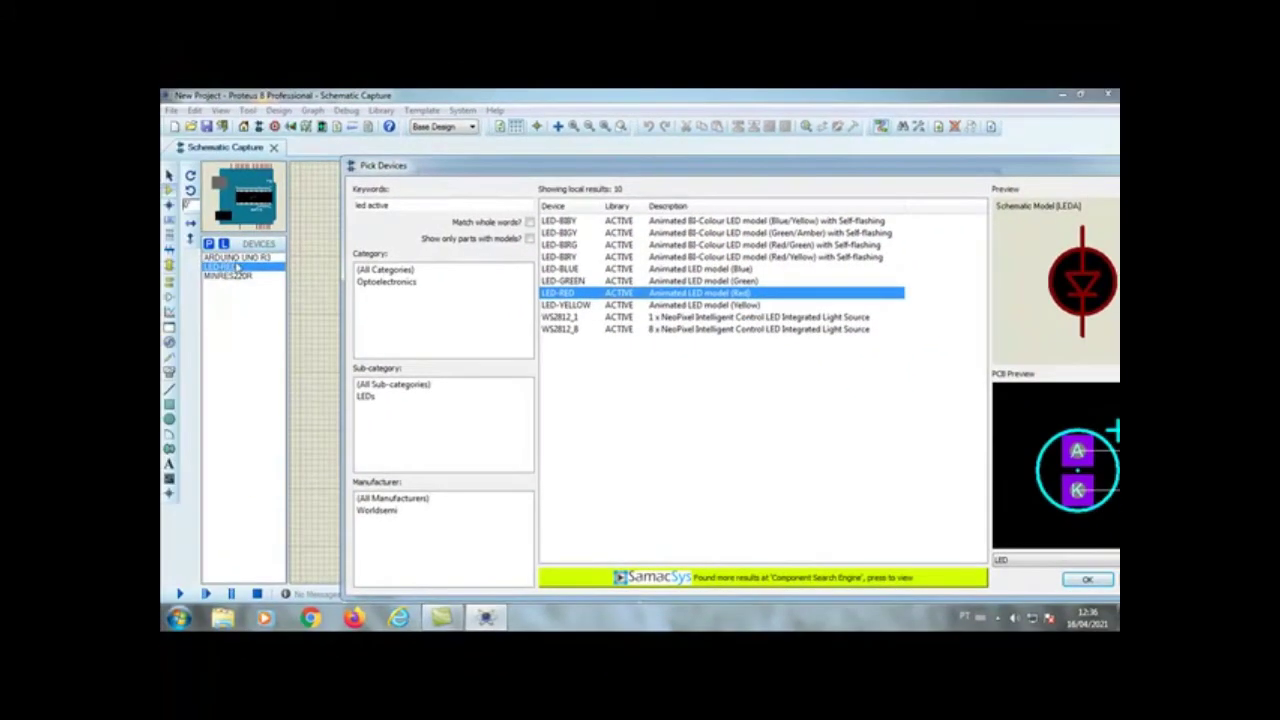
{"action": "left_click", "coordinate": [1084, 579]}
{"action": "left_click", "coordinate": [231, 305]}
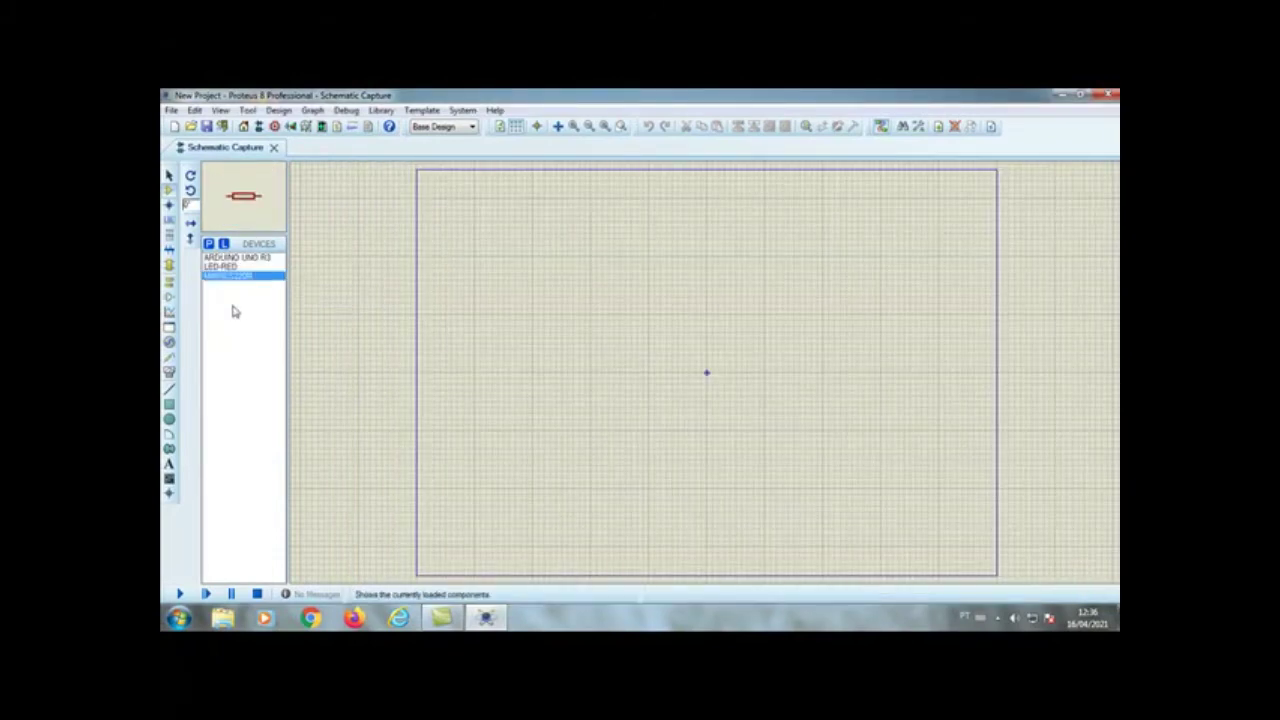
Step: Place the ARDUINO UNO R3 near the centre of the schematic sheet
{"action": "left_click", "coordinate": [237, 257]}
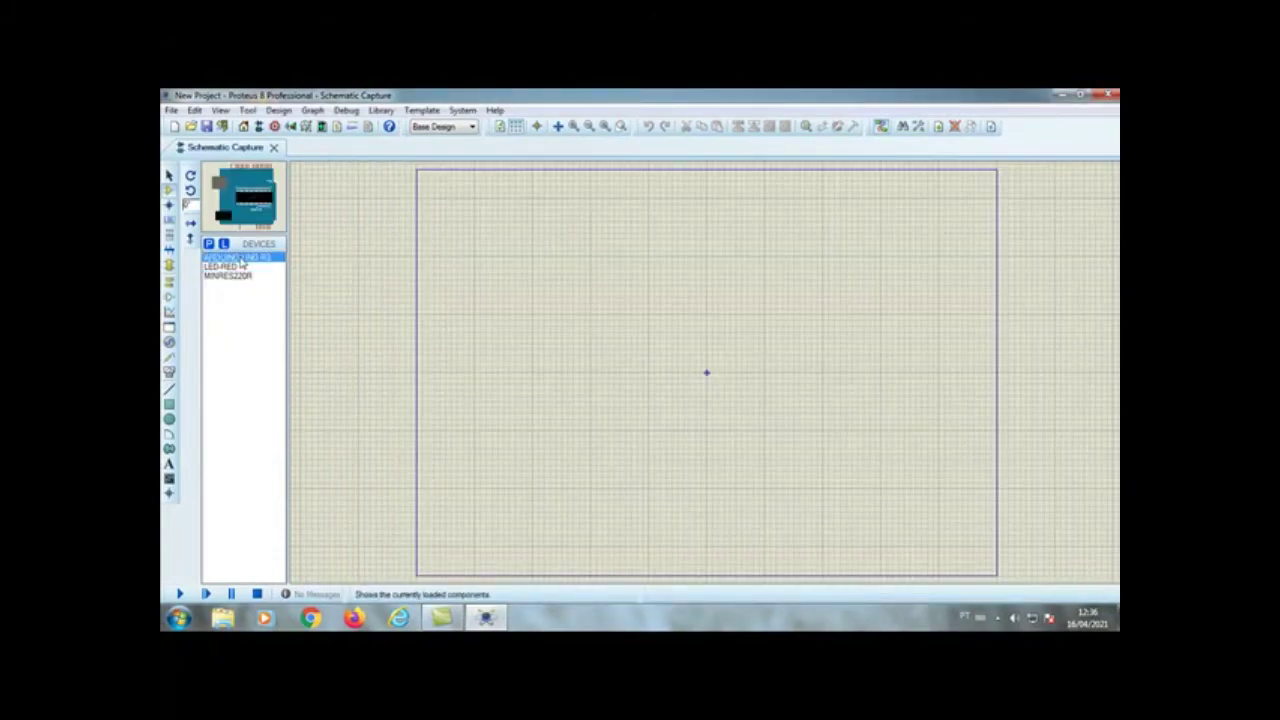
{"action": "left_click", "coordinate": [642, 343]}
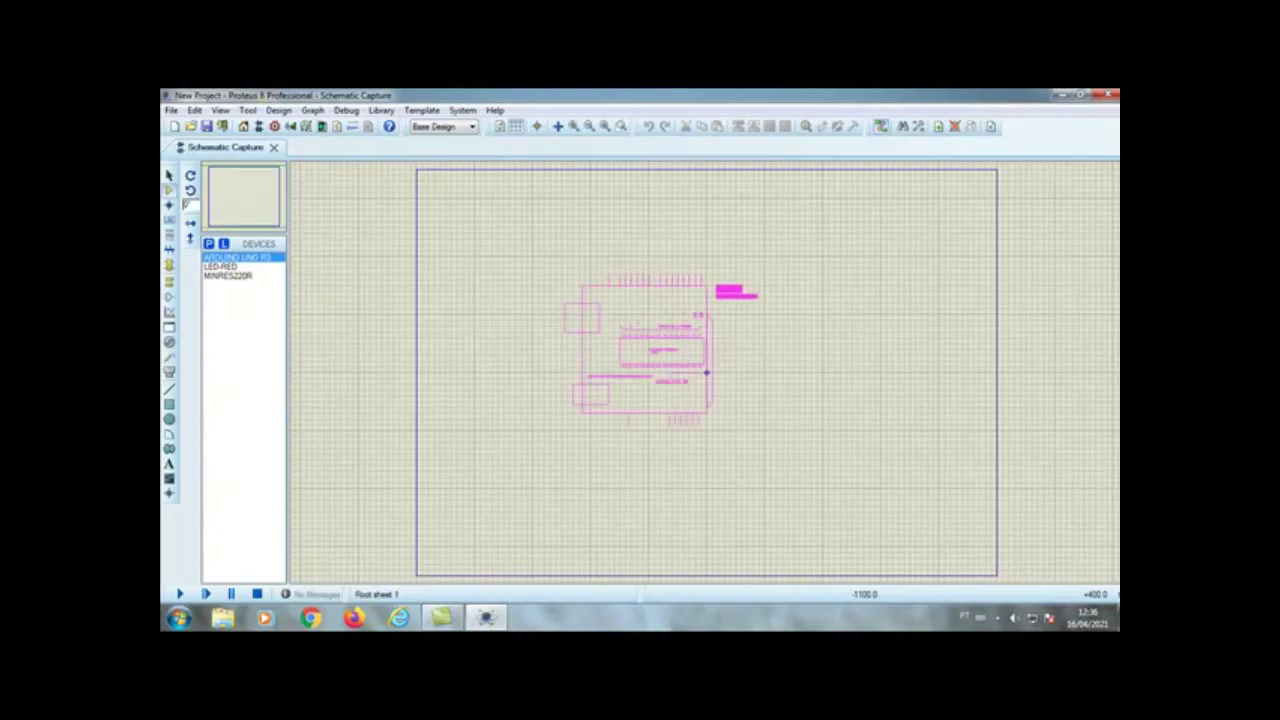
{"action": "left_click", "coordinate": [642, 345]}
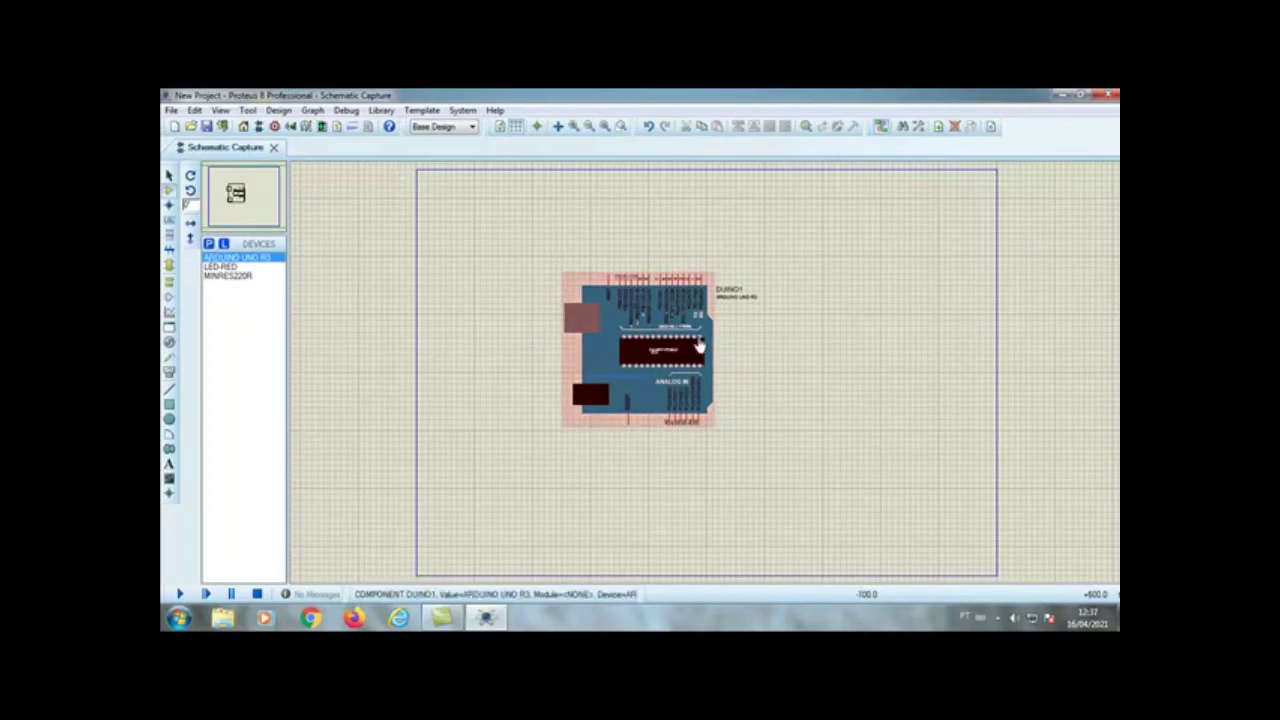
Step: Rotate the Arduino board until its digital pins face right and shift it slightly to the left
{"action": "left_click_drag", "start_coordinate": [549, 257], "coordinate": [765, 460]}
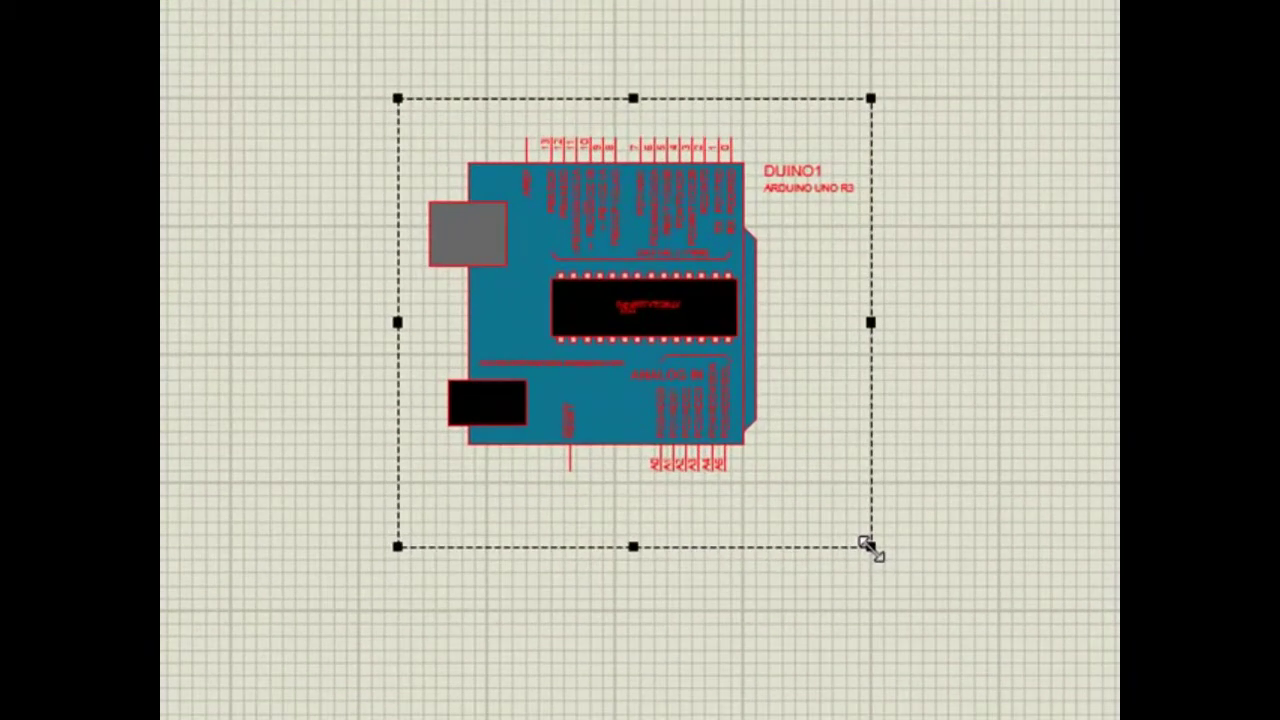
{"action": "key", "text": "KP_Add"}
{"action": "key", "text": "KP_Add"}
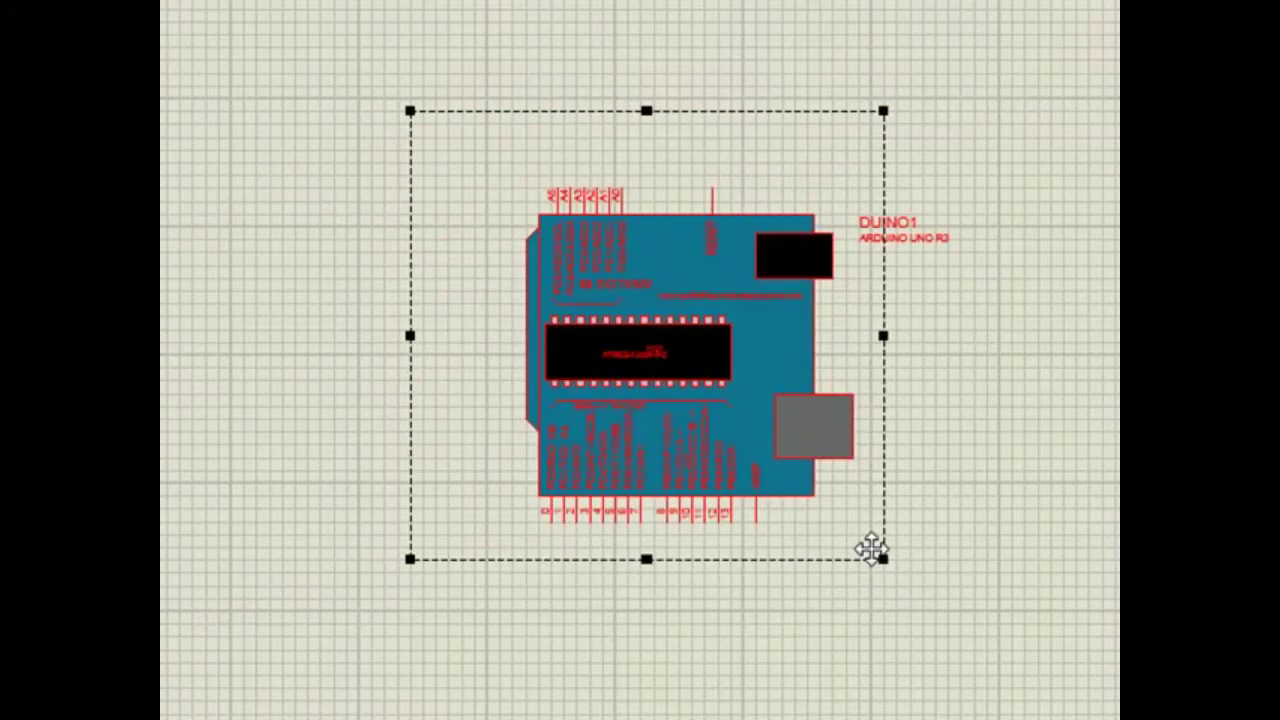
{"action": "key", "text": "KP_Add"}
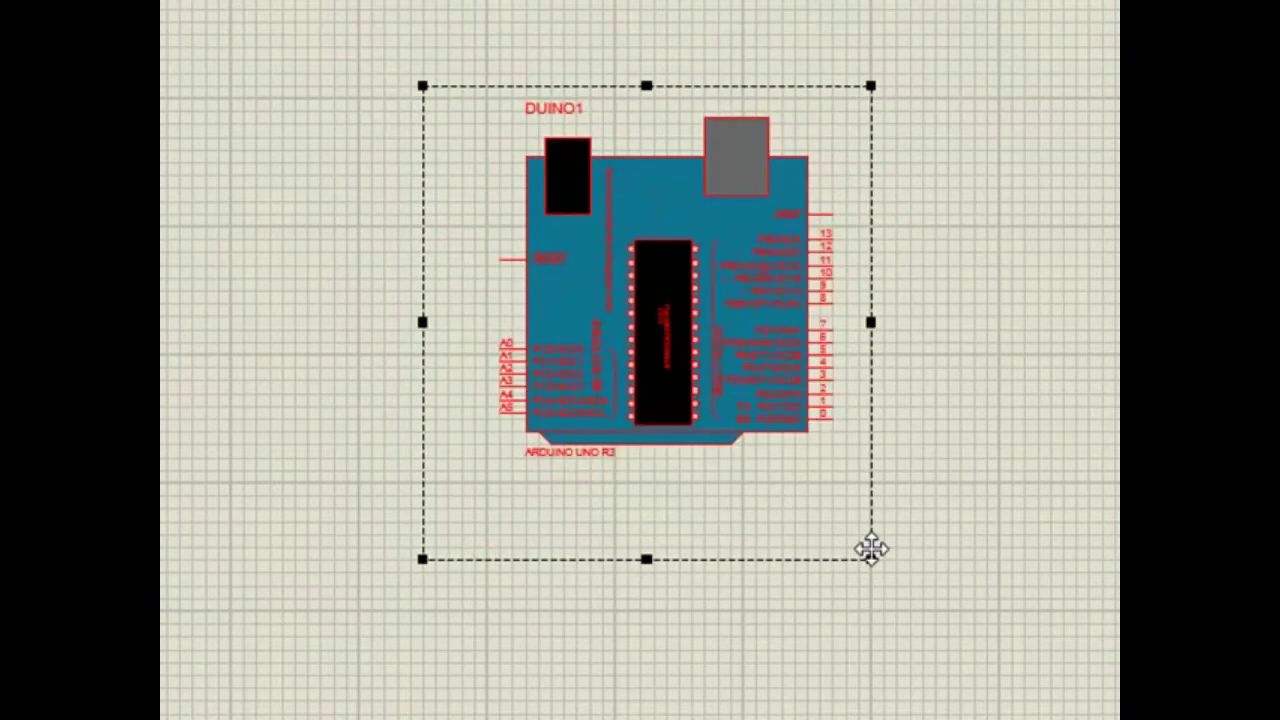
{"action": "left_click_drag", "start_coordinate": [746, 523], "coordinate": [663, 510]}
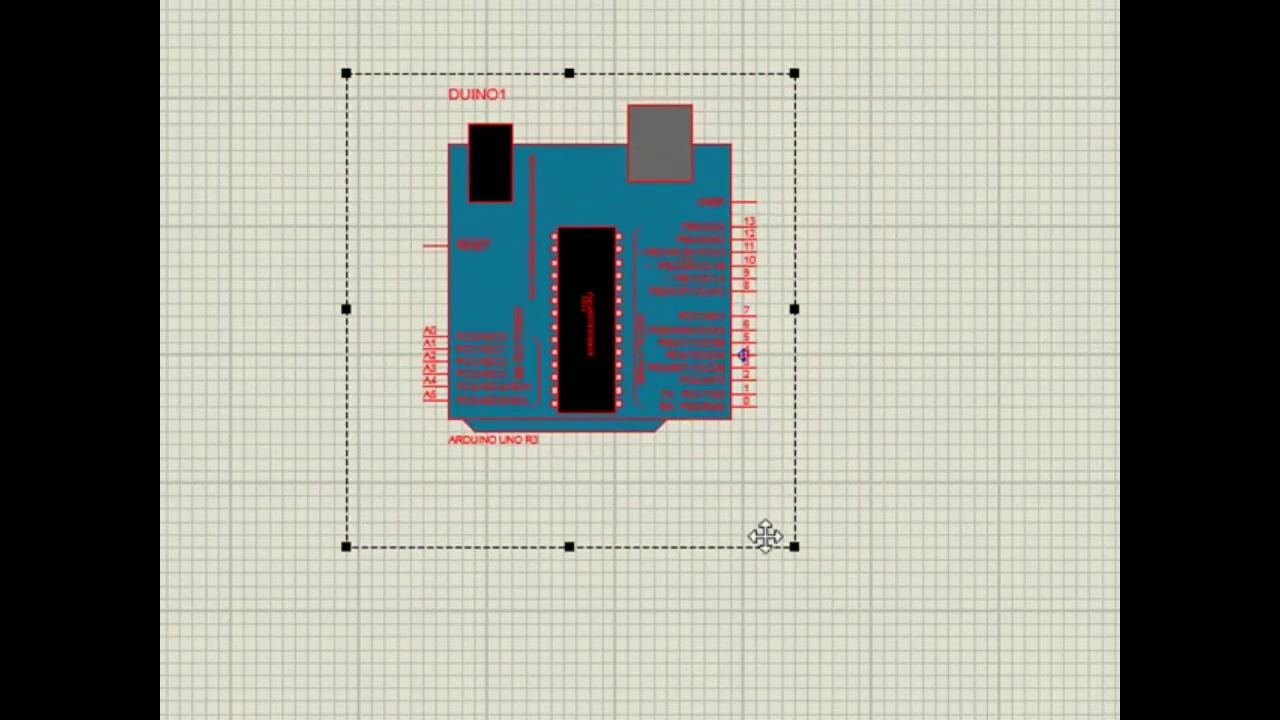
{"action": "left_click", "coordinate": [890, 565]}
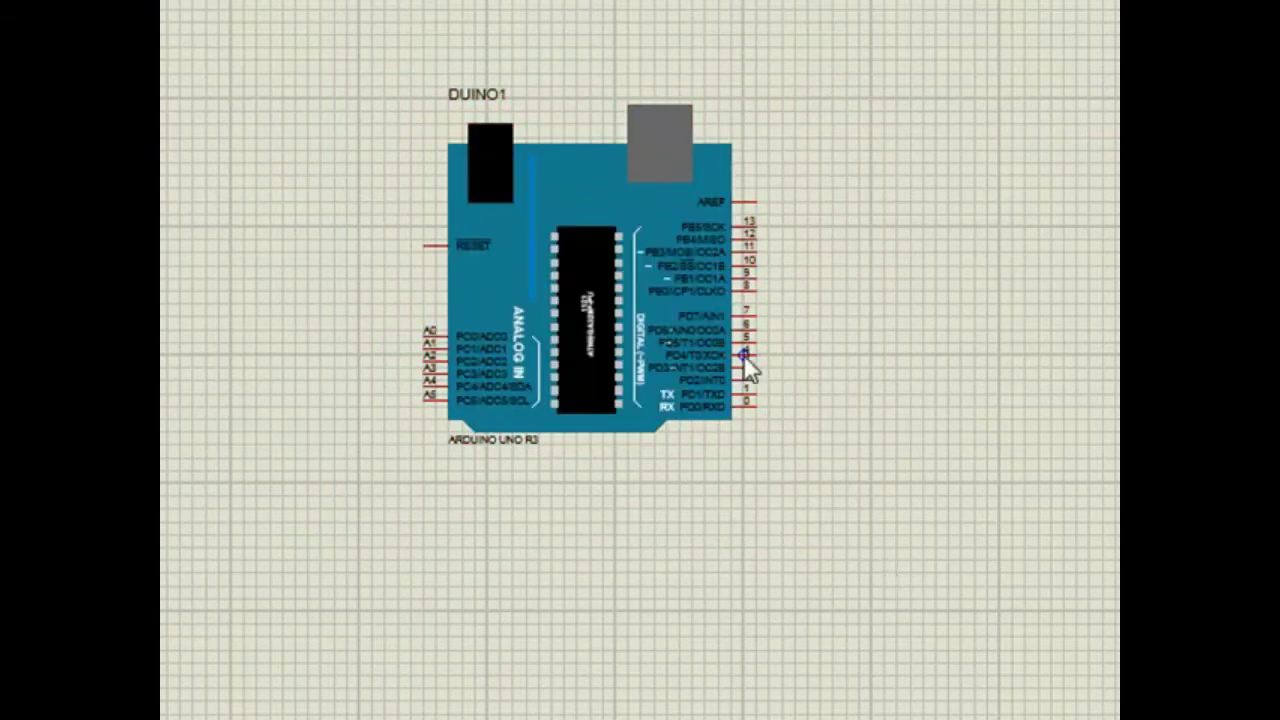
Step: Place the MINRES220R resistor to the right of the Arduino and wire its left end to digital pin 13
{"action": "scroll", "coordinate": [748, 366], "scroll_direction": "up", "scroll_amount": 2}
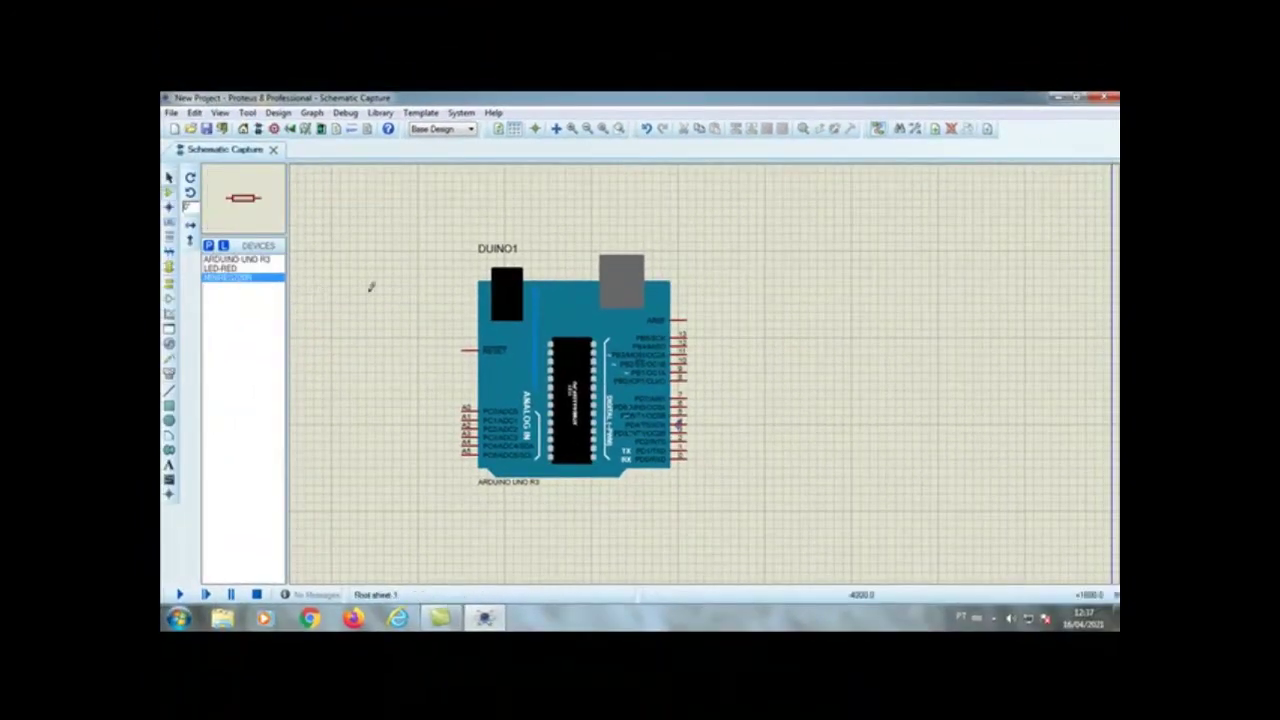
{"action": "left_click", "coordinate": [790, 330]}
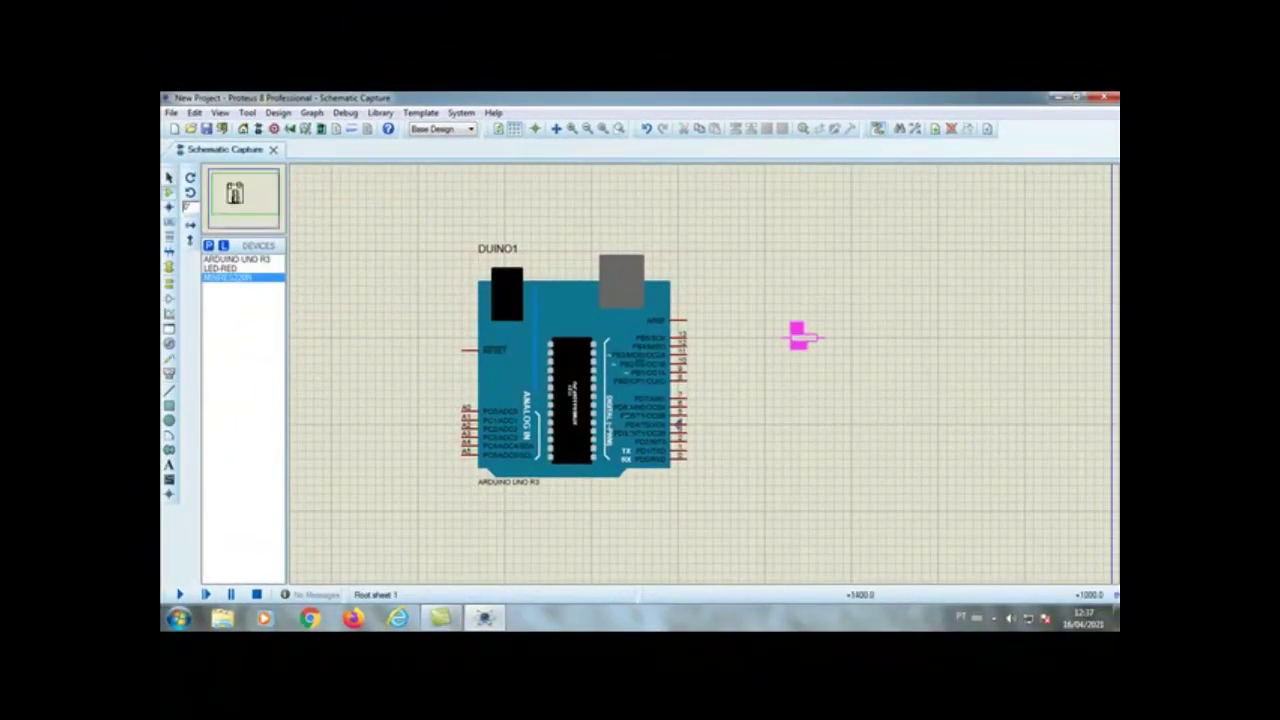
{"action": "left_click", "coordinate": [797, 335]}
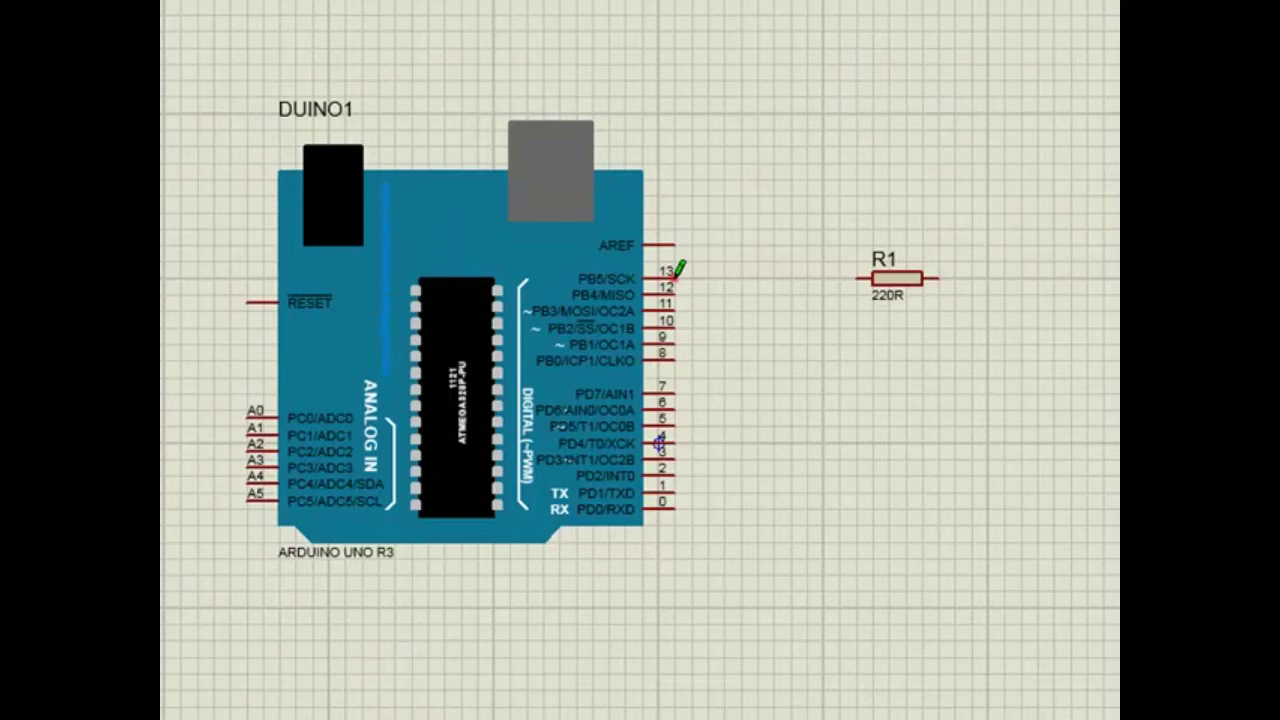
{"action": "left_click", "coordinate": [858, 278]}
{"action": "left_click", "coordinate": [675, 278]}
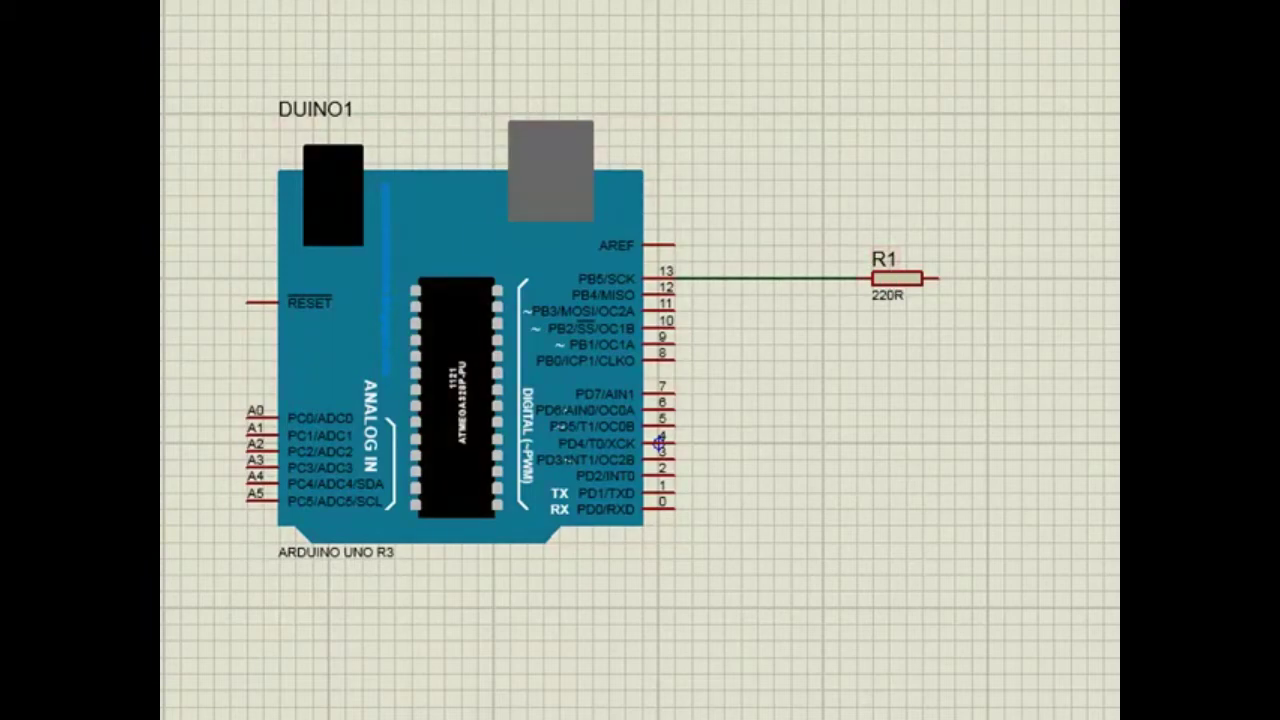
Step: Place the LED-RED below and to the right of resistor R1 and wire its anode to the resistor's free end
{"action": "left_click", "coordinate": [997, 337]}
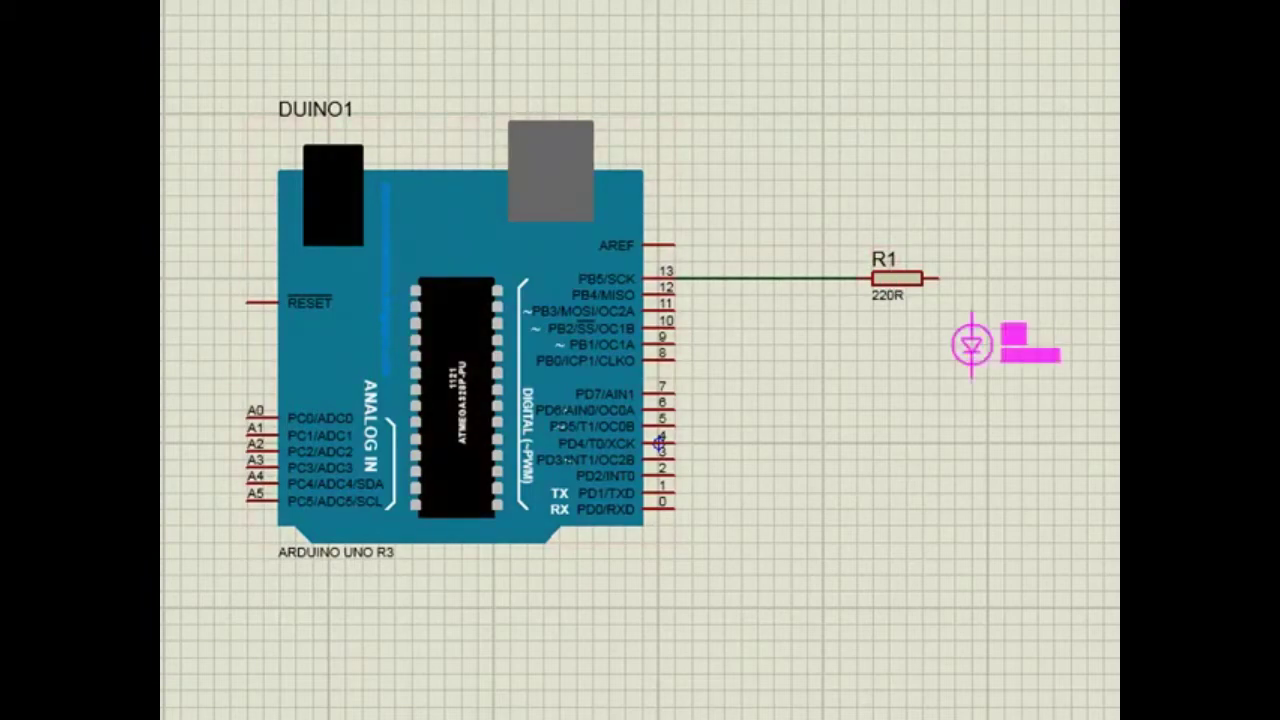
{"action": "left_click", "coordinate": [954, 344]}
{"action": "left_click", "coordinate": [941, 279]}
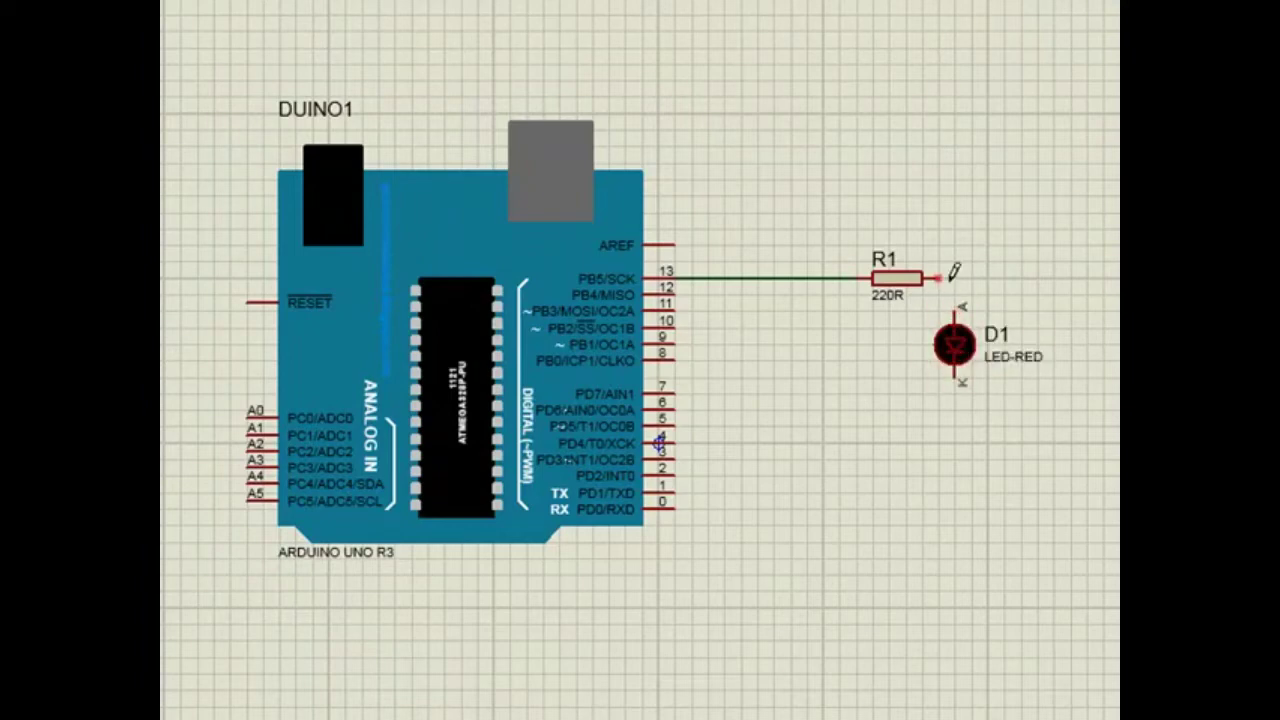
{"action": "left_click", "coordinate": [954, 306]}
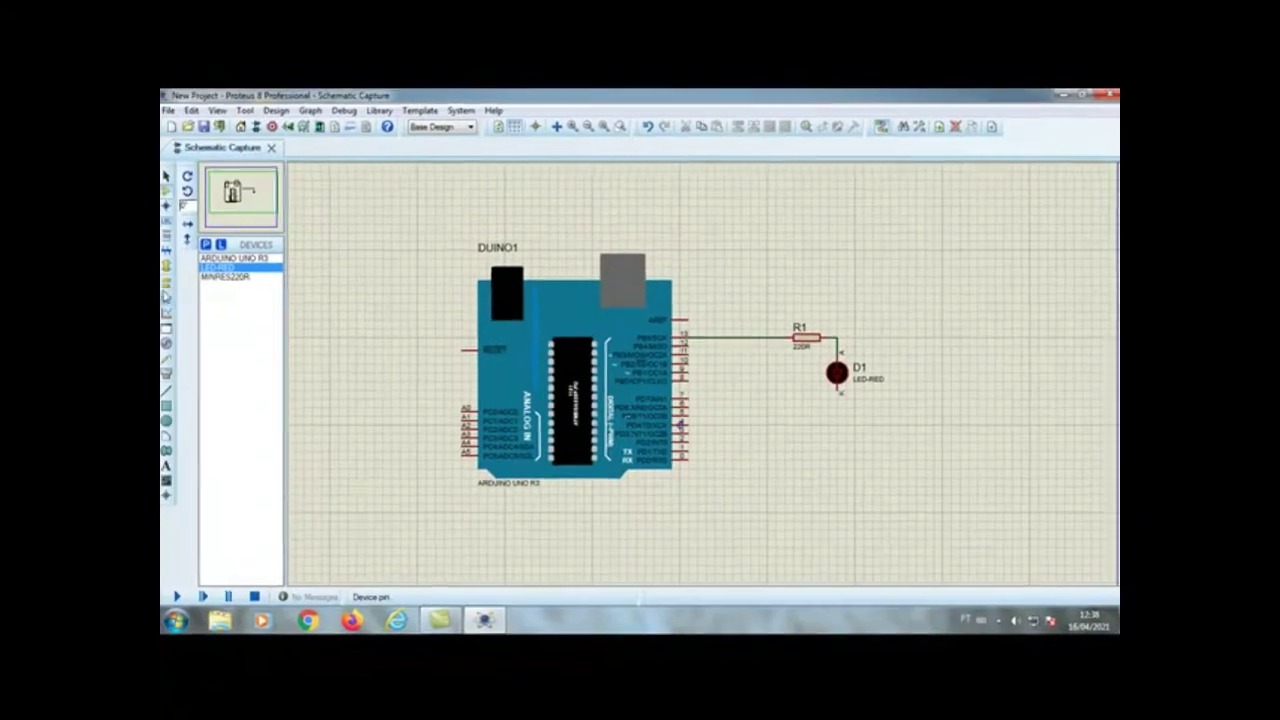
Step: Place a GROUND terminal below LED D1 and wire it to the LED's cathode
{"action": "left_click", "coordinate": [169, 282]}
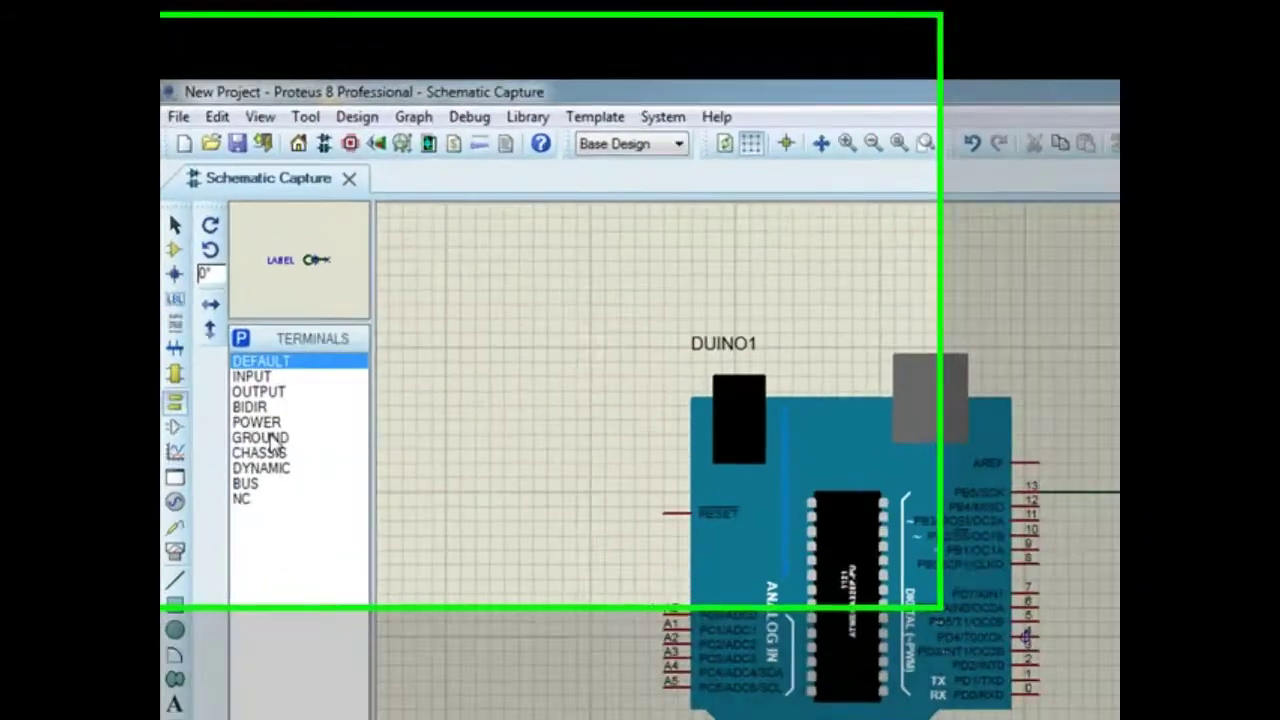
{"action": "left_click", "coordinate": [226, 306]}
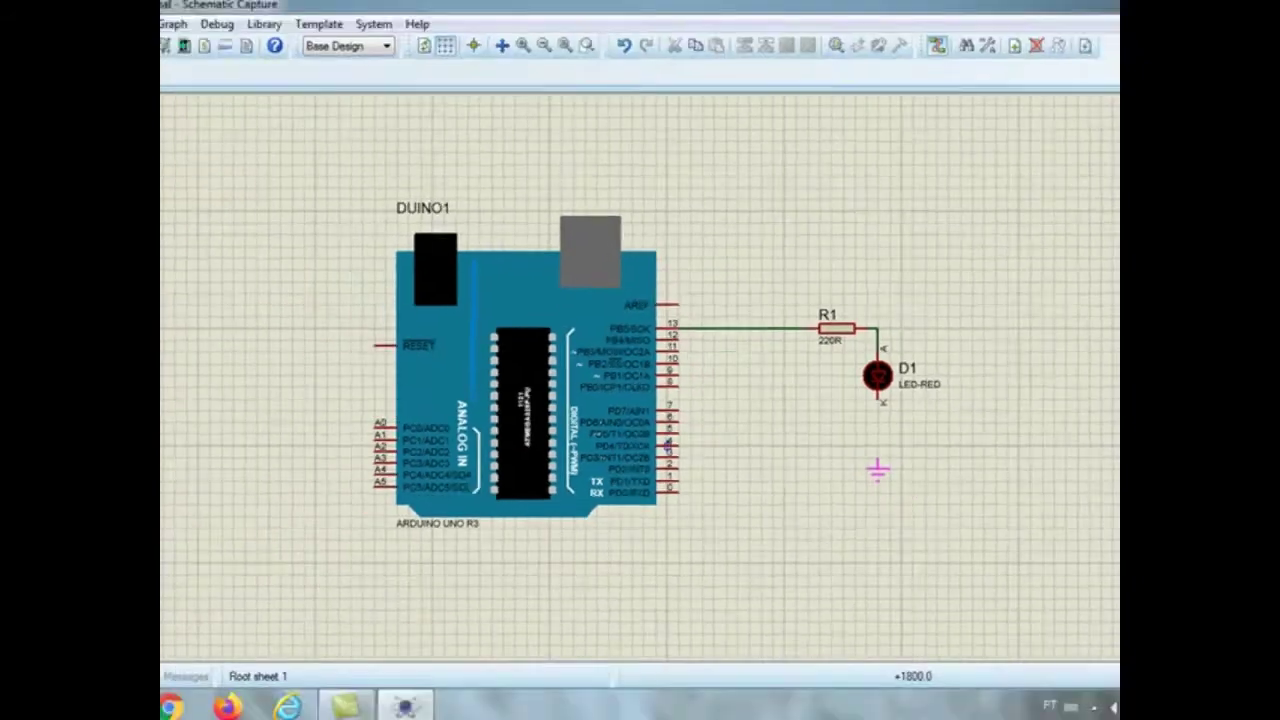
{"action": "left_click", "coordinate": [944, 508]}
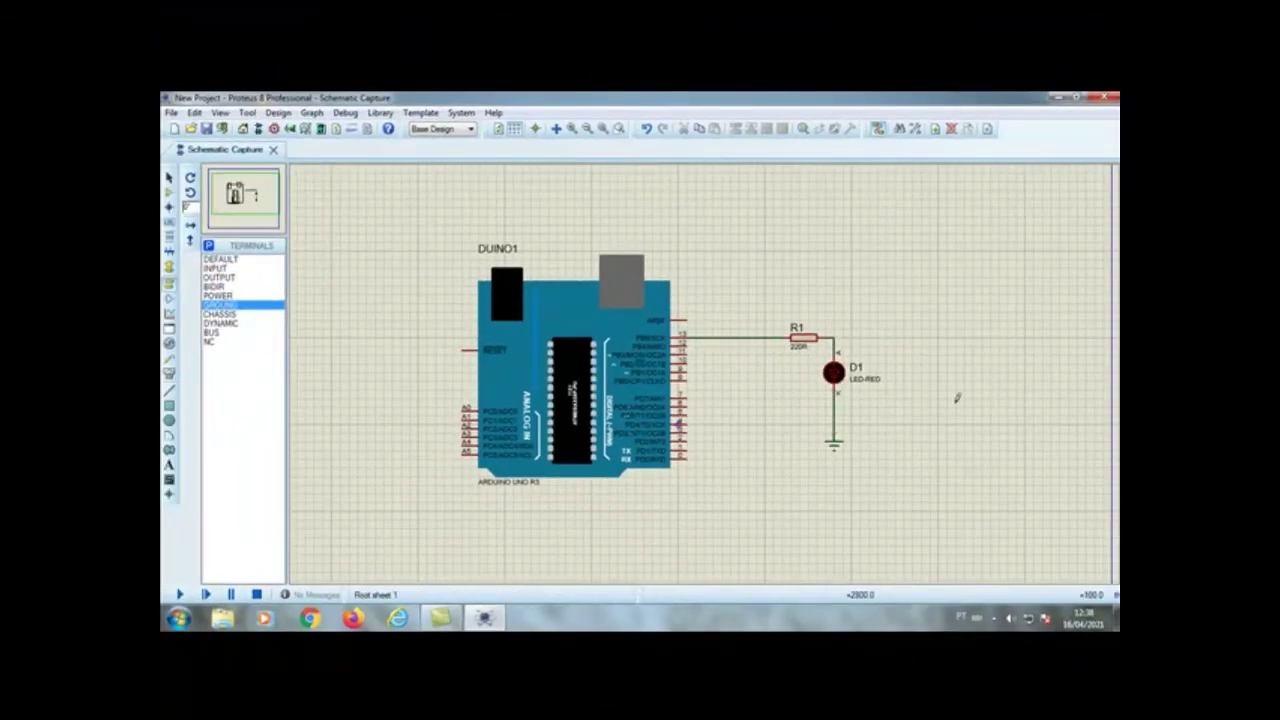
{"action": "key", "text": "F6"}
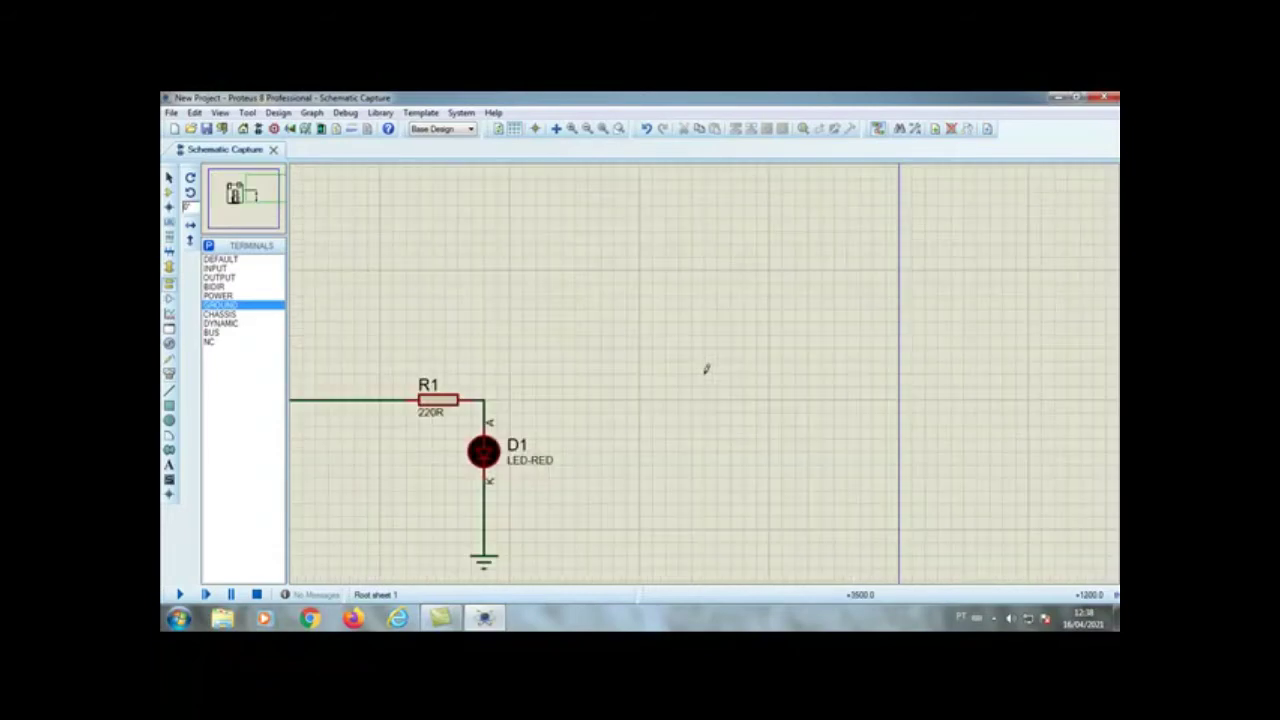
{"action": "left_click", "coordinate": [267, 190]}
{"action": "left_click_drag", "start_coordinate": [267, 190], "coordinate": [246, 196]}
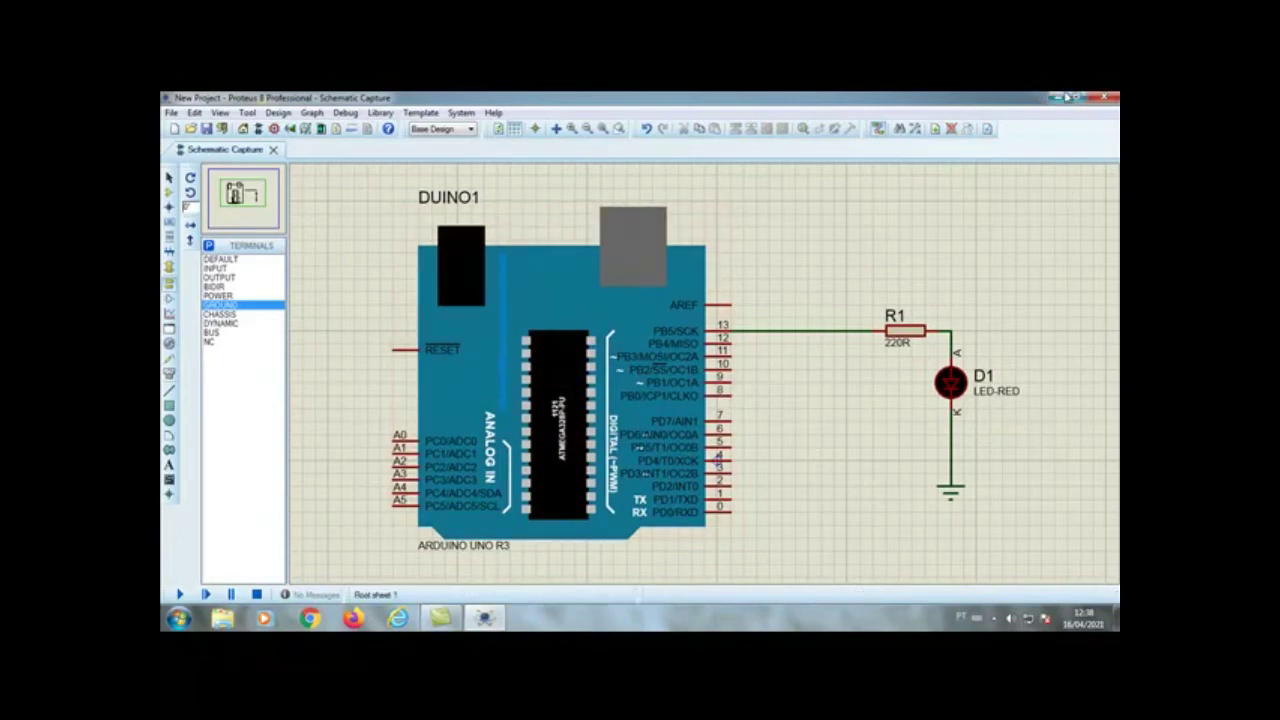
Step: Minimise the schematic, launch the Arduino IDE from the desktop and open its preferences
{"action": "left_click", "coordinate": [1058, 97]}
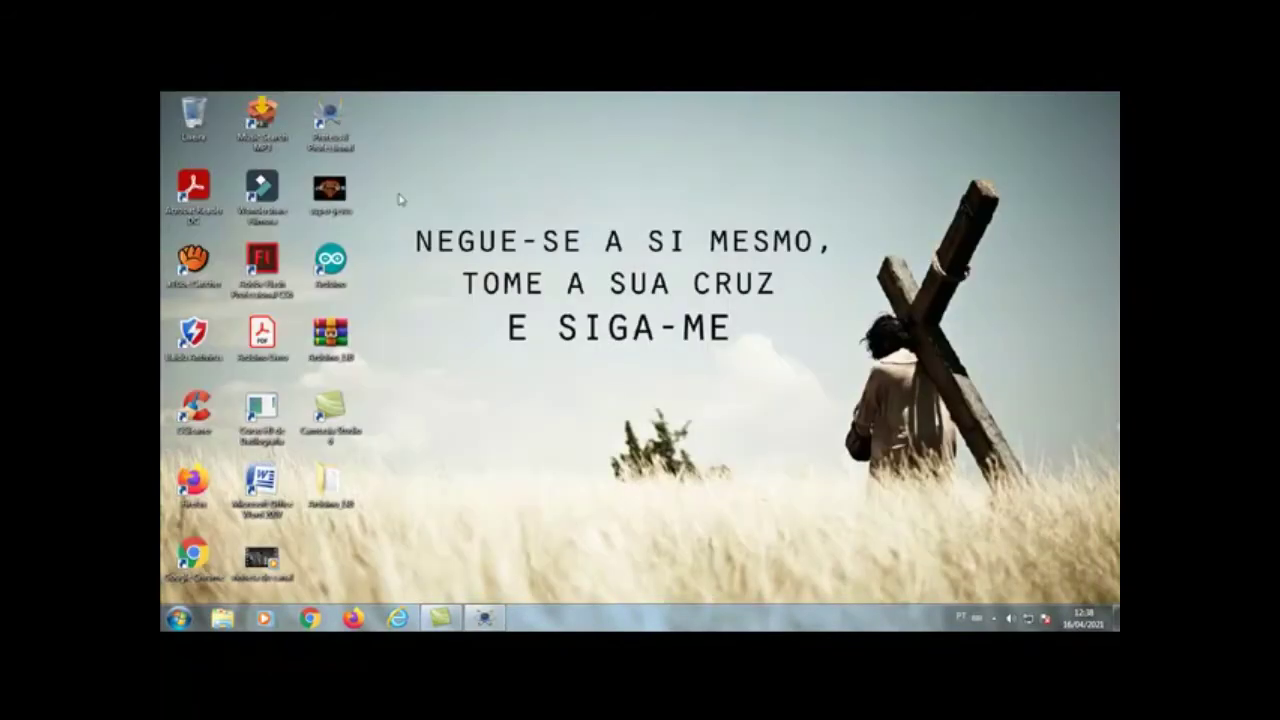
{"action": "double_click", "coordinate": [330, 262]}
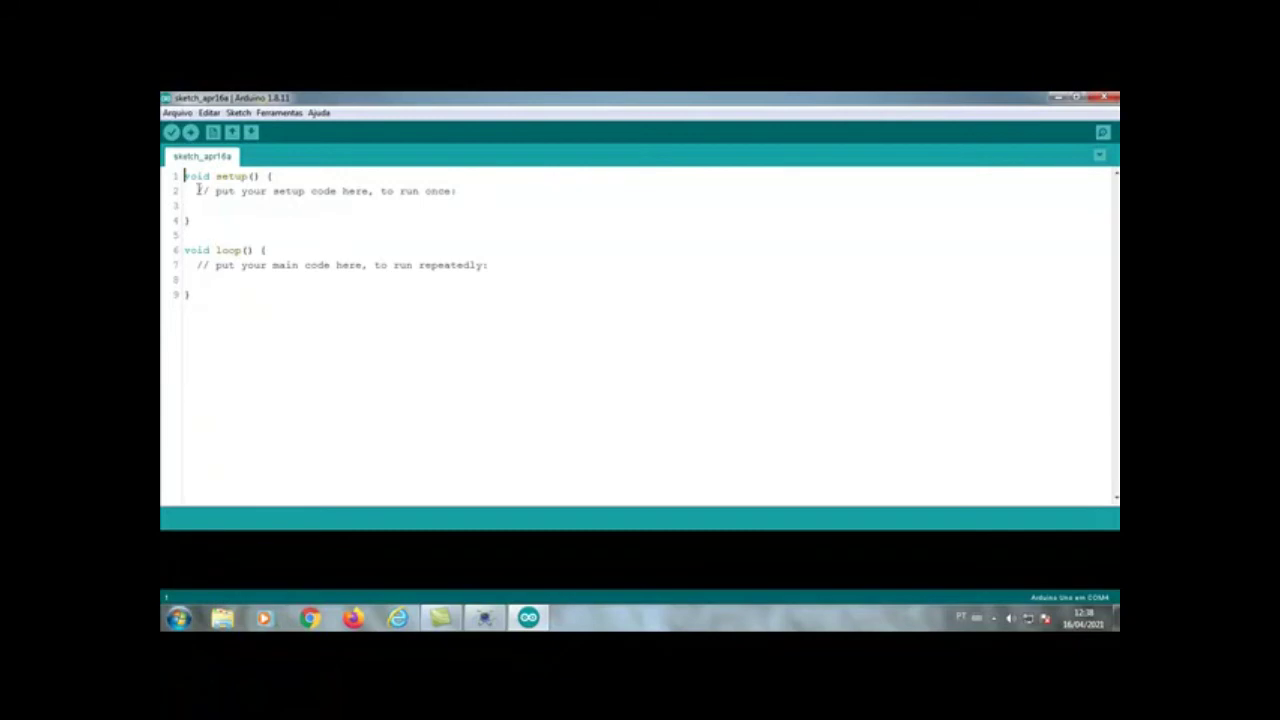
{"action": "left_click", "coordinate": [172, 115]}
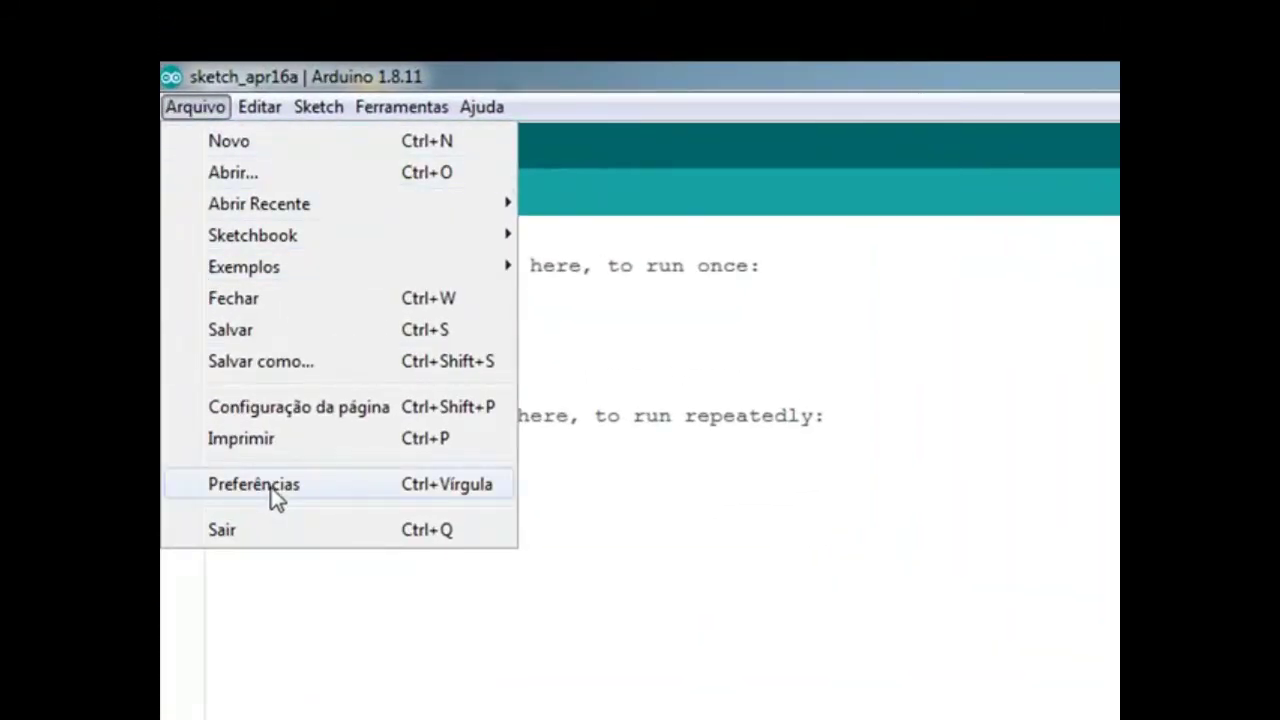
{"action": "left_click", "coordinate": [271, 490]}
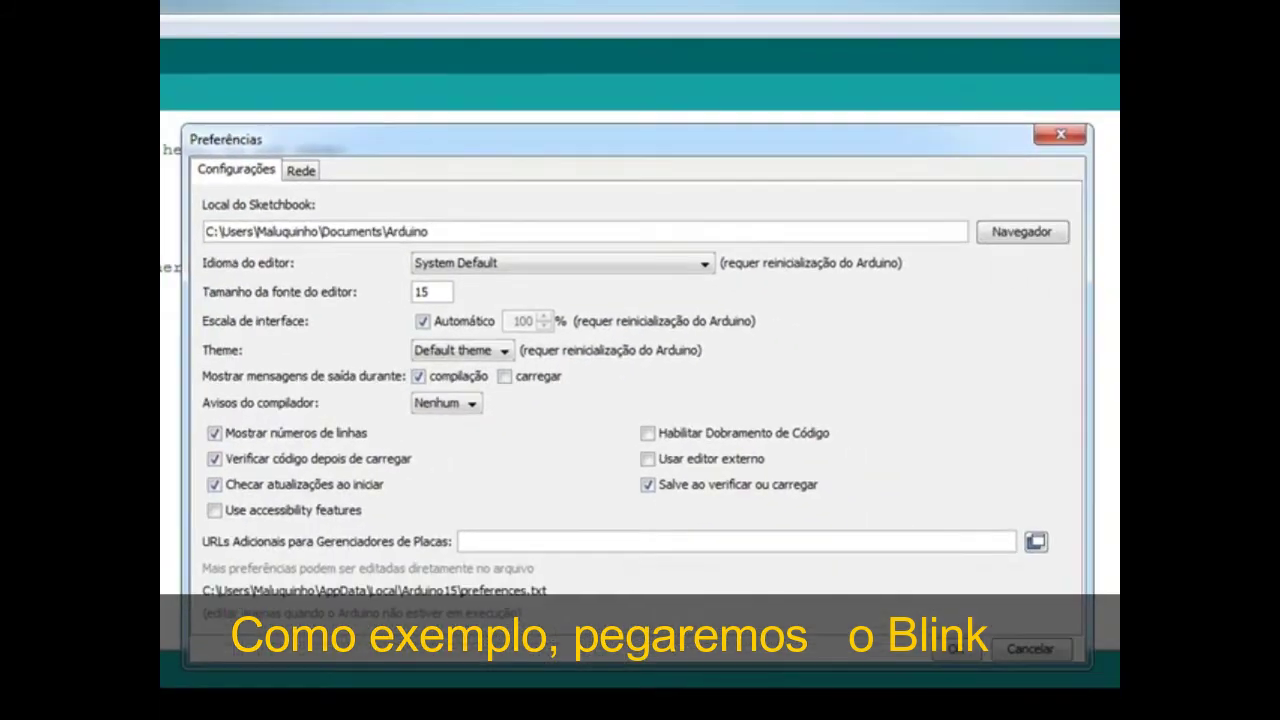
Step: Keep the output messages enabled during compilation (compilação) and accept the preferences
{"action": "left_click", "coordinate": [418, 377]}
{"action": "left_click", "coordinate": [420, 381]}
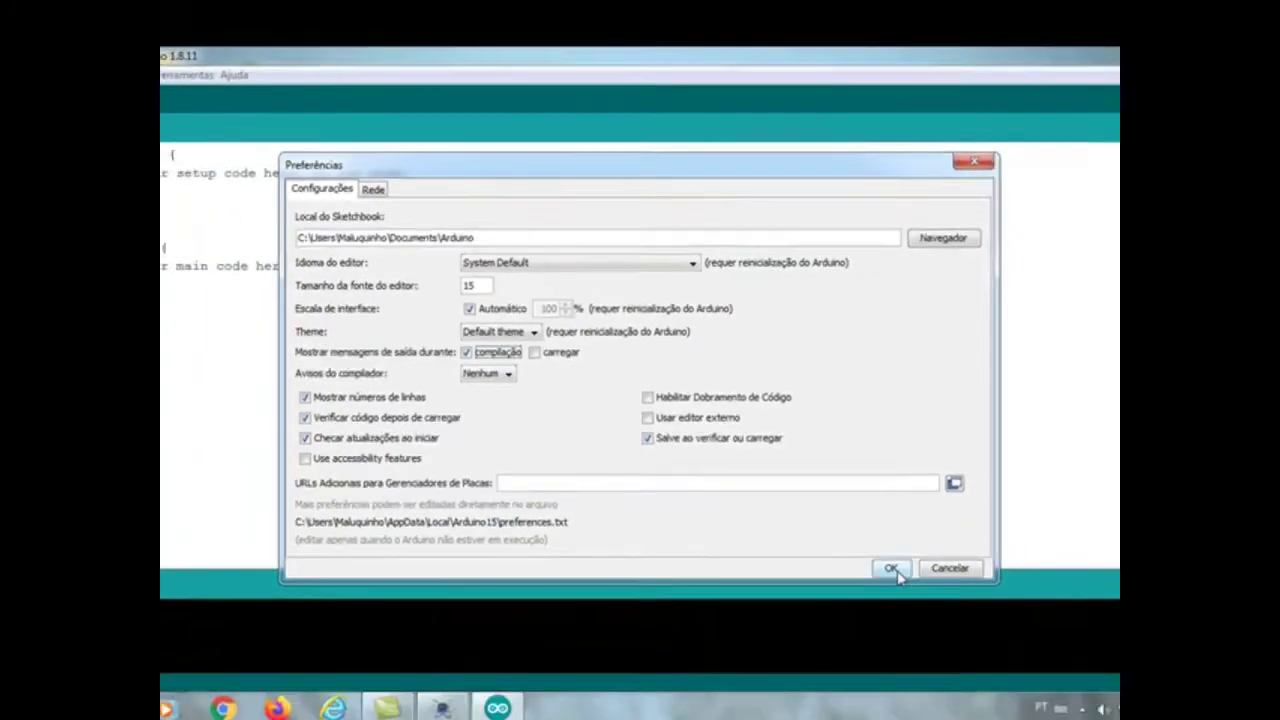
{"action": "left_click", "coordinate": [955, 649]}
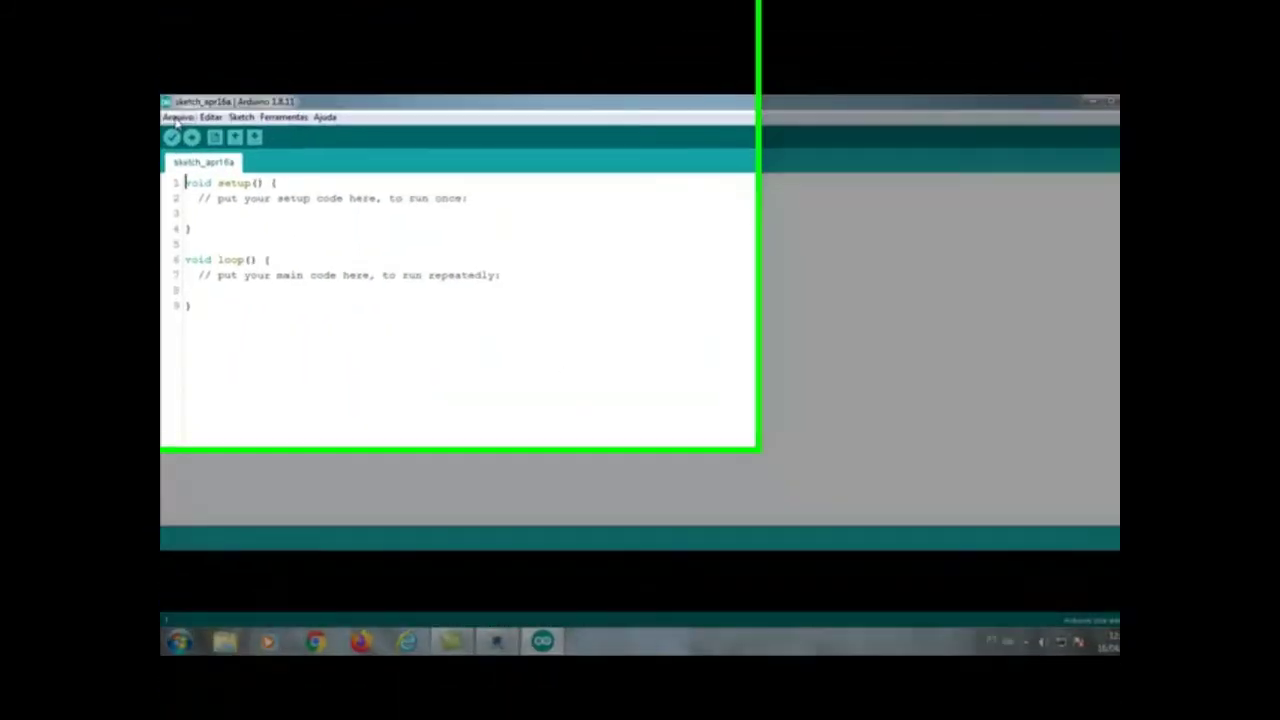
Step: Open the built-in Blink example from 01.Basics in a maximised window and close the empty sketch
{"action": "left_click", "coordinate": [177, 113]}
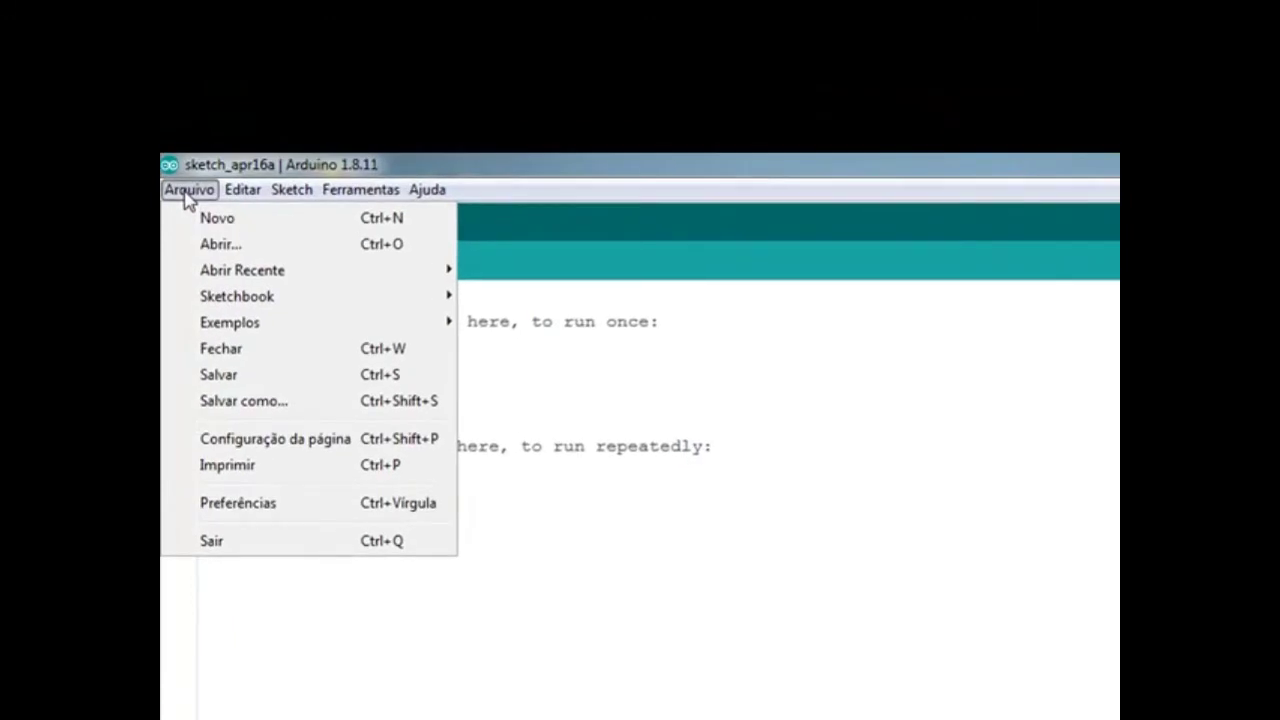
{"action": "mouse_move", "coordinate": [222, 330]}
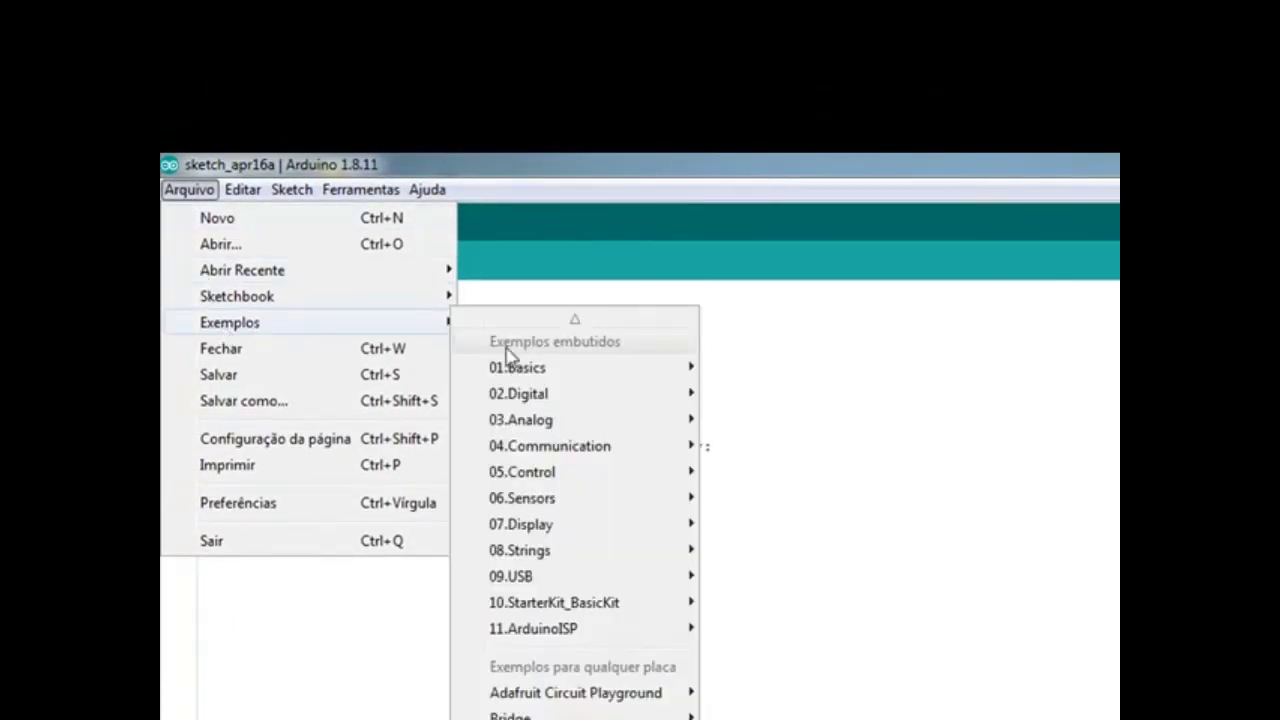
{"action": "mouse_move", "coordinate": [690, 393]}
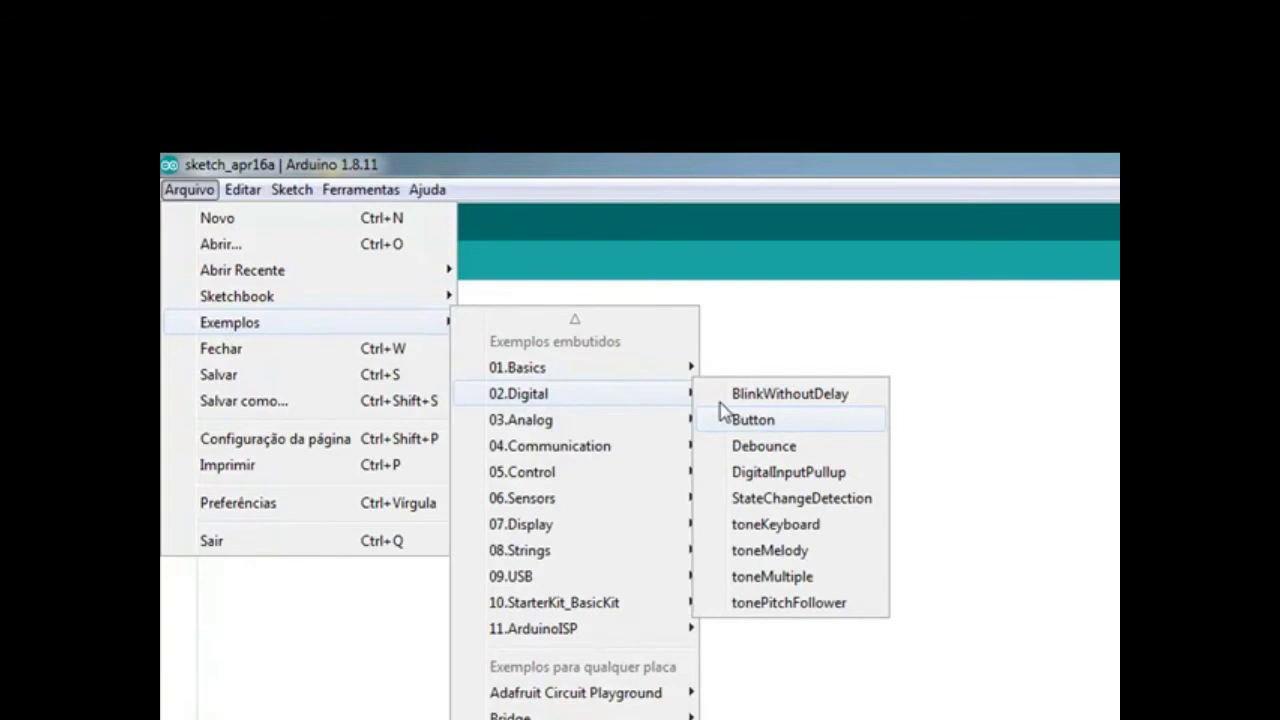
{"action": "mouse_move", "coordinate": [629, 371]}
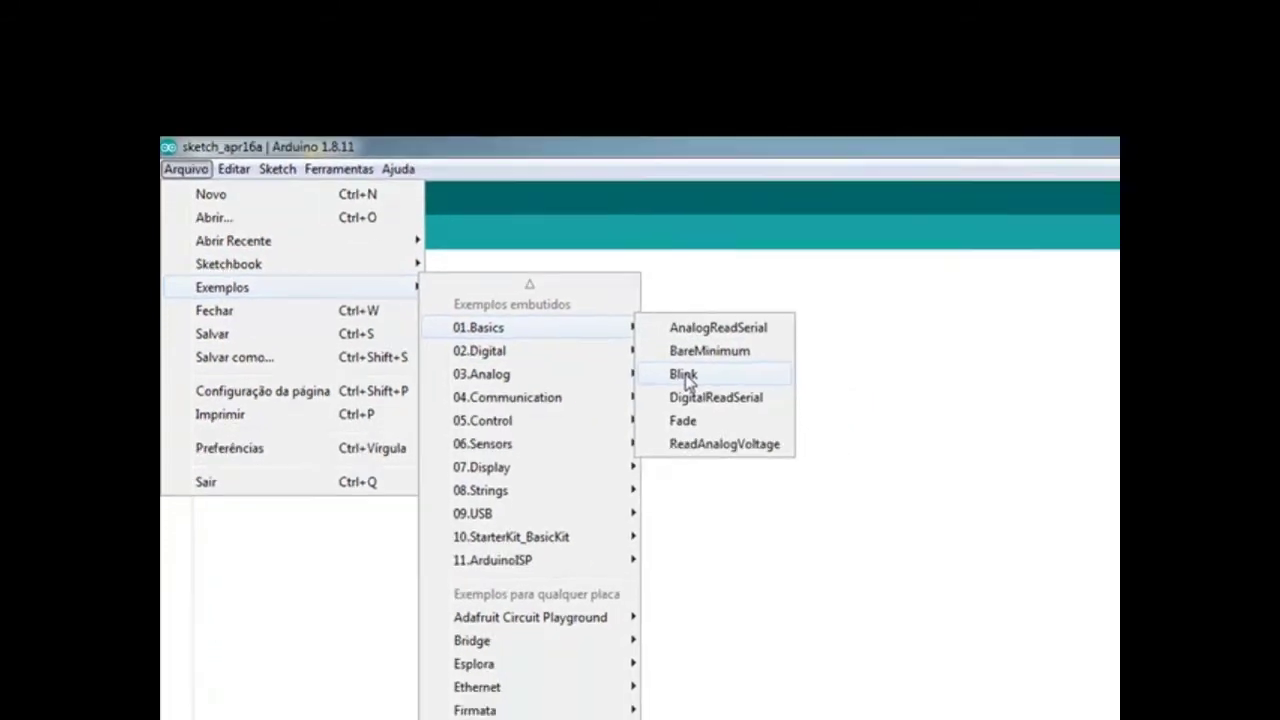
{"action": "left_click", "coordinate": [684, 376]}
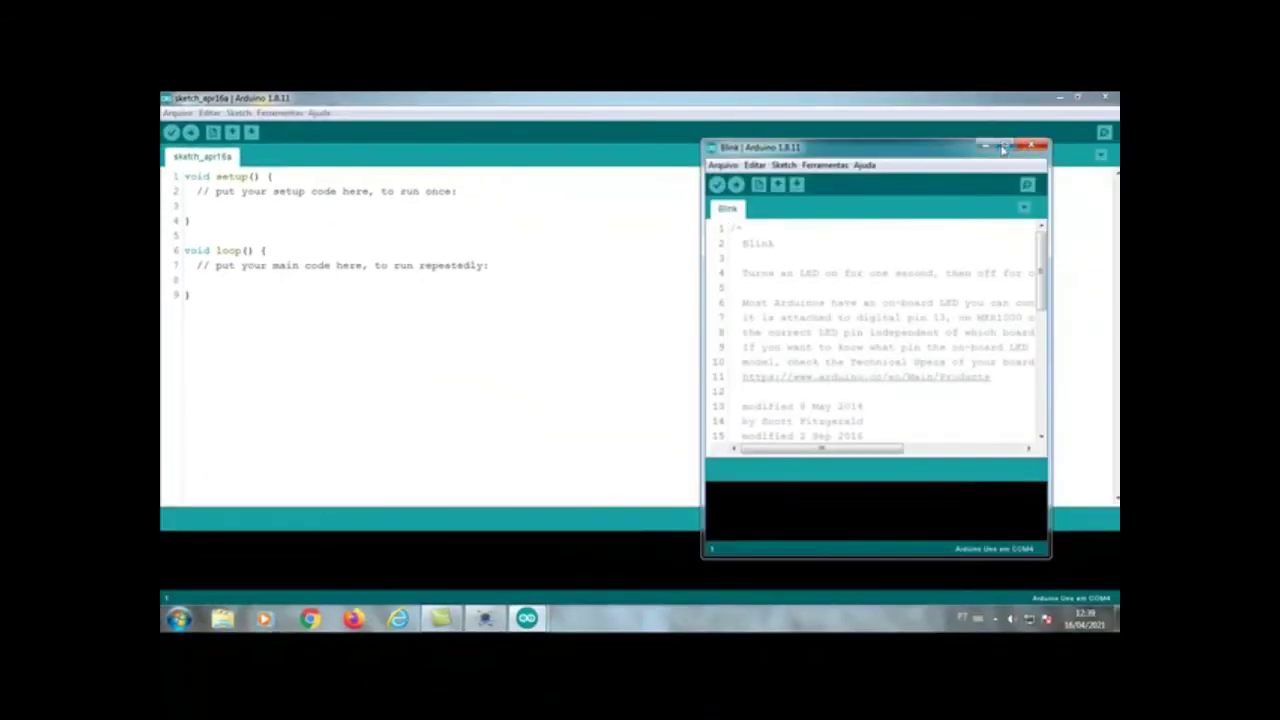
{"action": "left_click", "coordinate": [1105, 97]}
{"action": "left_click", "coordinate": [1008, 147]}
Step: Look through the Blink code, then compile the sketch and dismiss the update notification
{"action": "scroll", "coordinate": [351, 251], "scroll_direction": "down", "scroll_amount": 5}
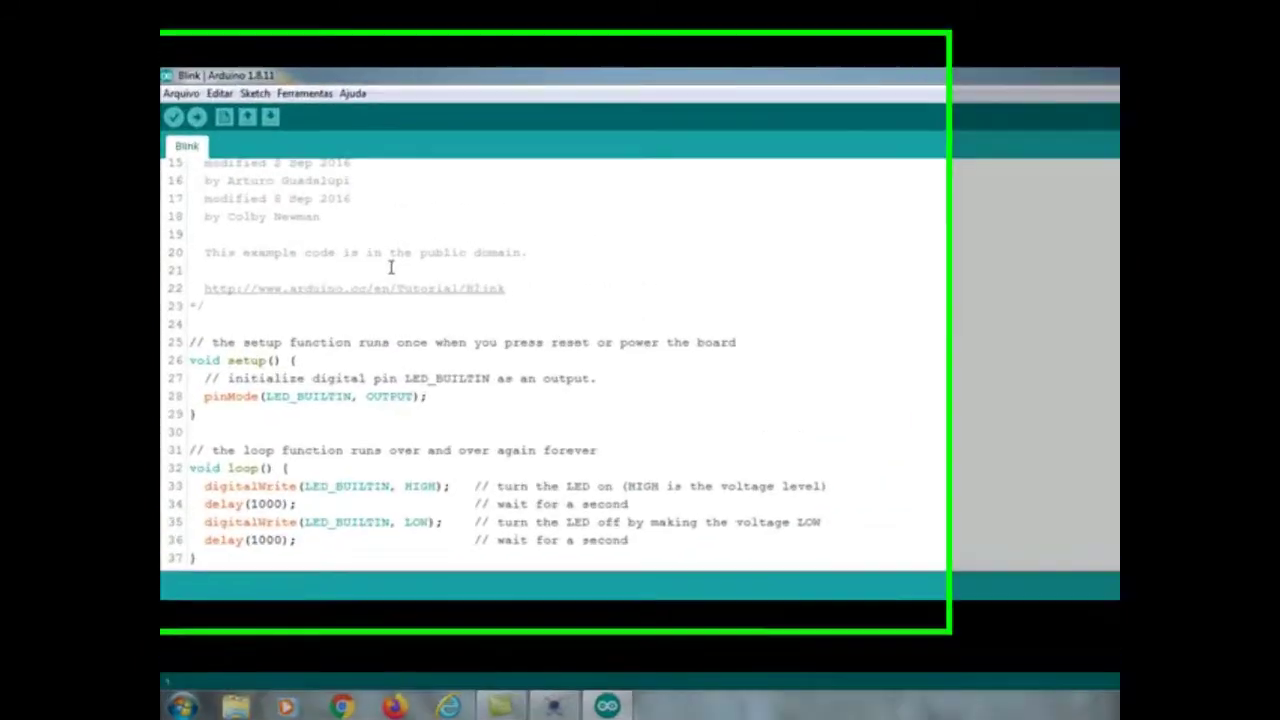
{"action": "scroll", "coordinate": [350, 256], "scroll_direction": "up", "scroll_amount": 5}
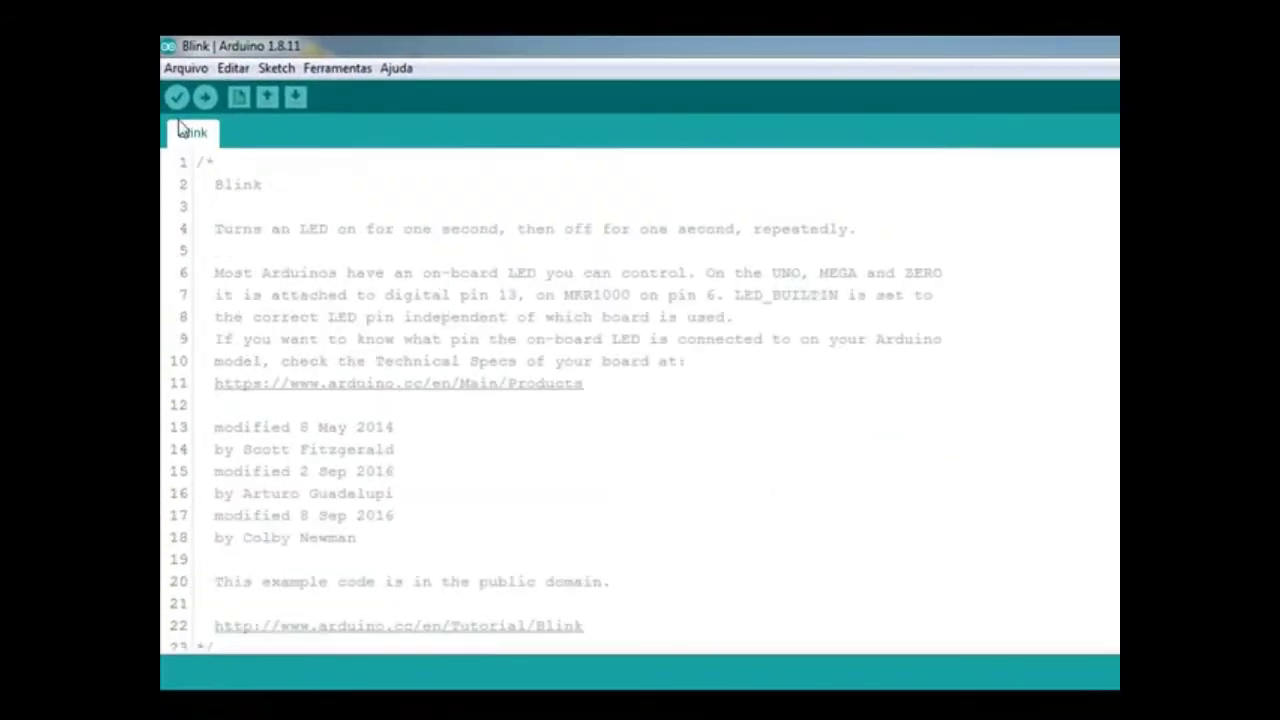
{"action": "scroll", "coordinate": [349, 191], "scroll_direction": "down", "scroll_amount": 3}
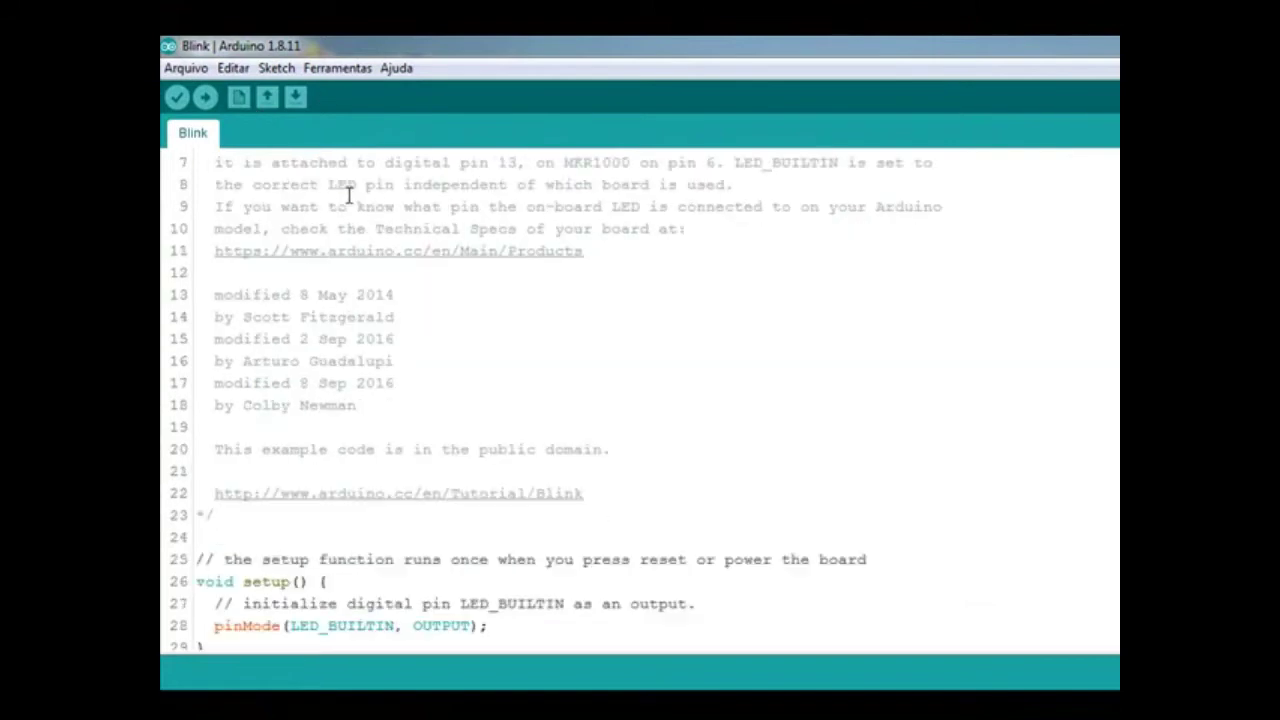
{"action": "left_click", "coordinate": [176, 100]}
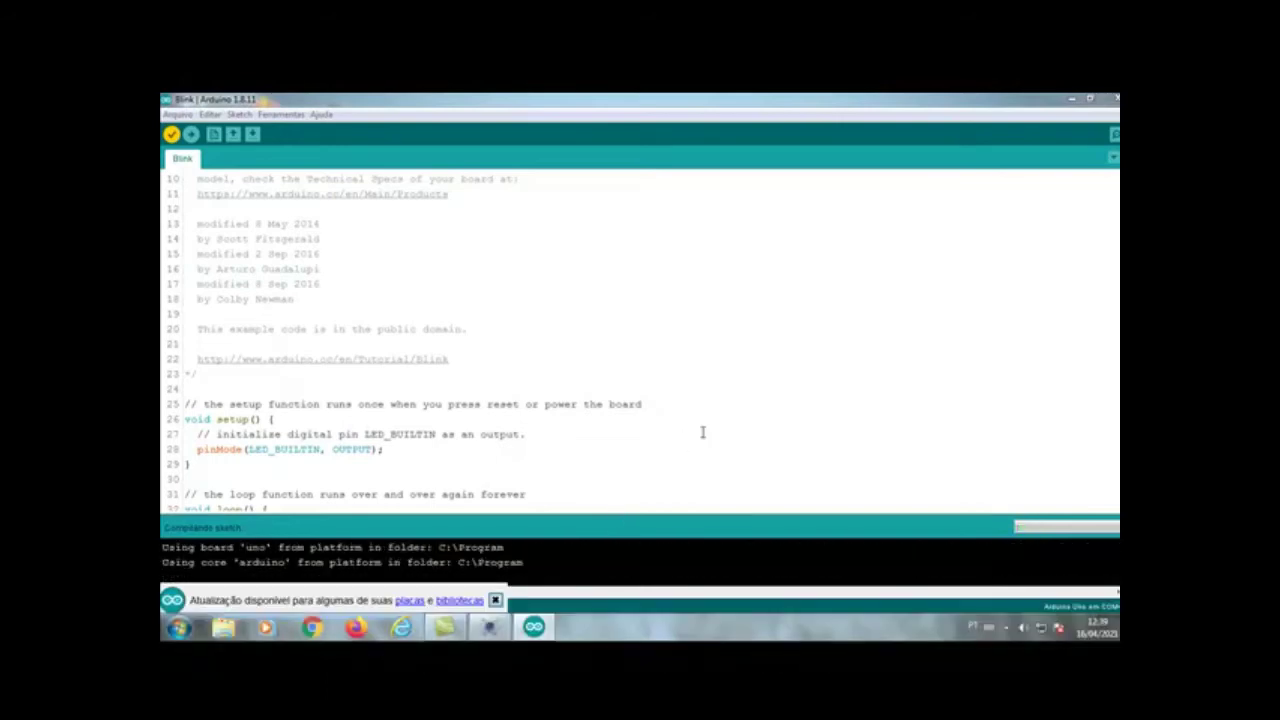
{"action": "left_click", "coordinate": [495, 600]}
{"action": "scroll", "coordinate": [811, 420], "scroll_direction": "down", "scroll_amount": 1}
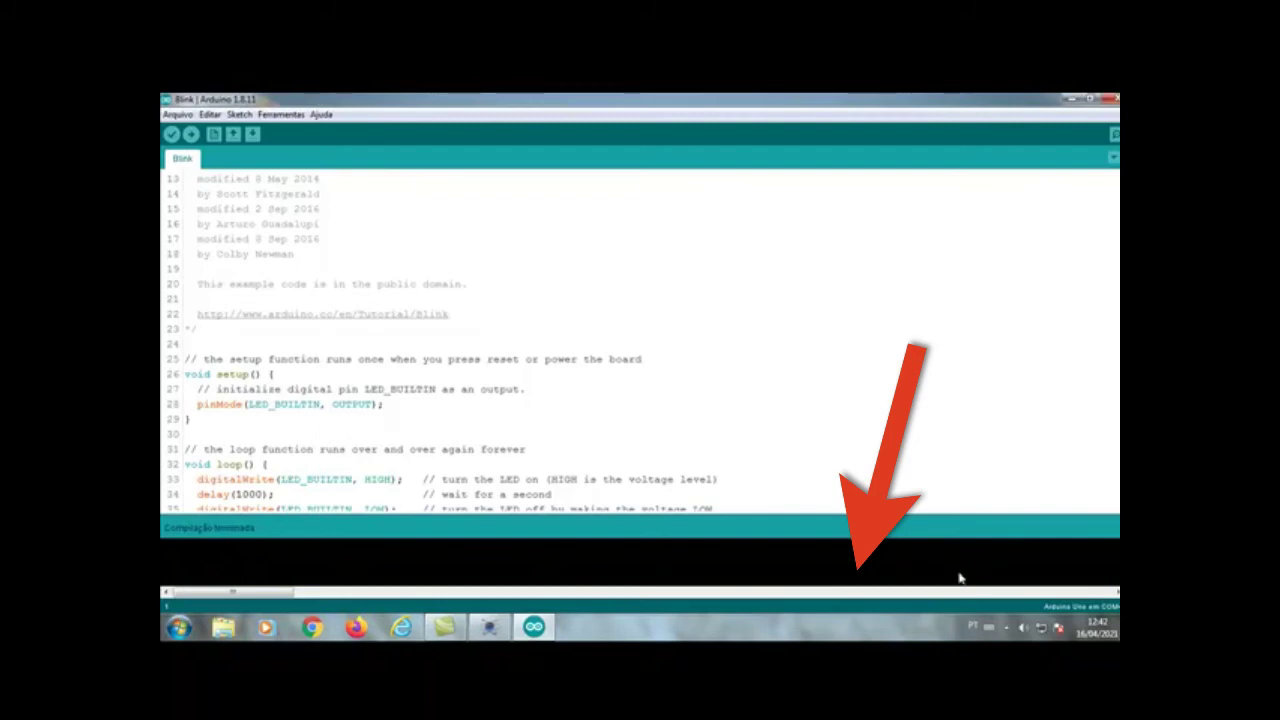
Step: Copy the whole compilation output from the console and paste it into a blank Microsoft Word document
{"action": "mouse_move", "coordinate": [985, 580]}
{"action": "left_mouse_down"}
{"action": "mouse_move", "coordinate": [990, 540]}
{"action": "mouse_move", "coordinate": [960, 585]}
{"action": "left_mouse_up"}
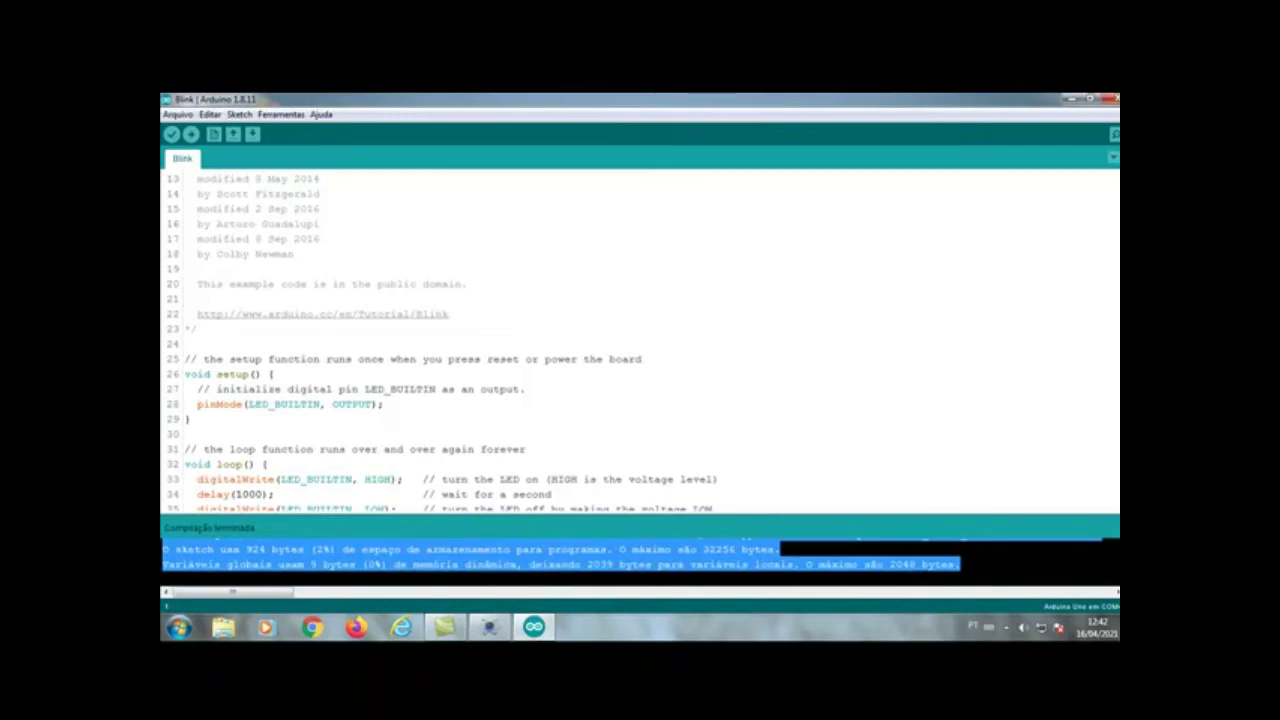
{"action": "left_click", "coordinate": [1116, 627]}
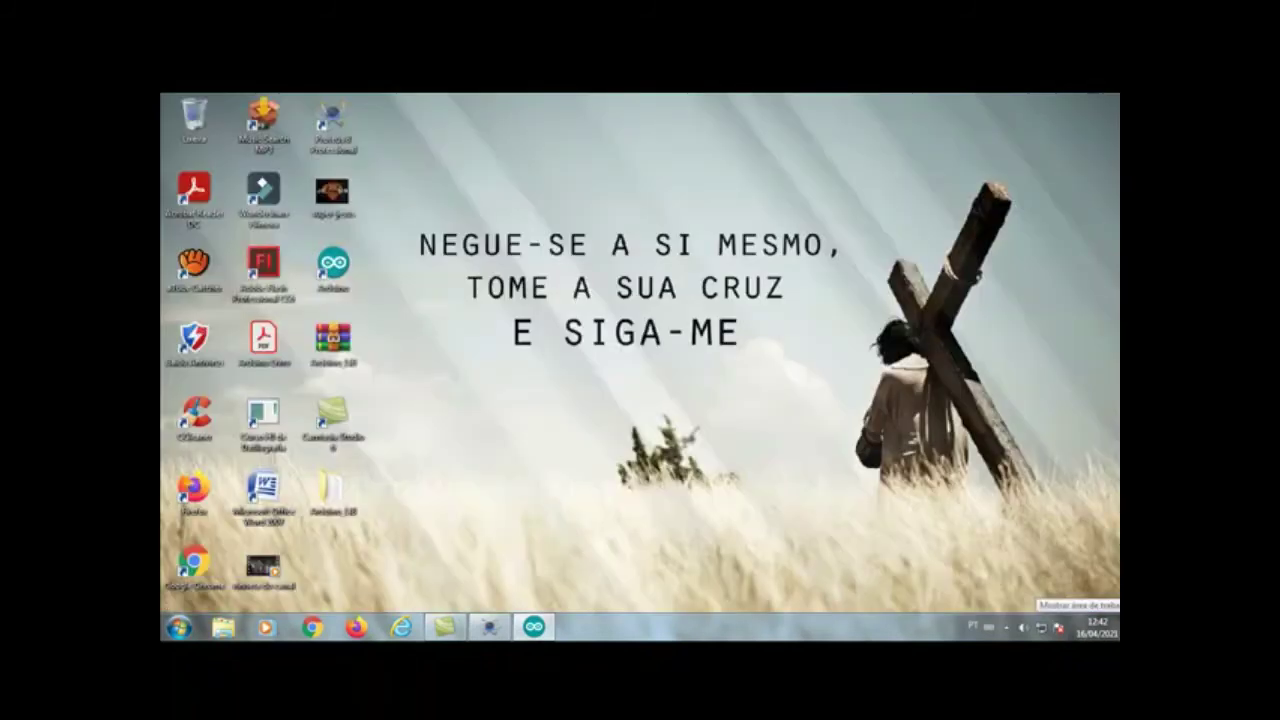
{"action": "left_click", "coordinate": [1116, 627]}
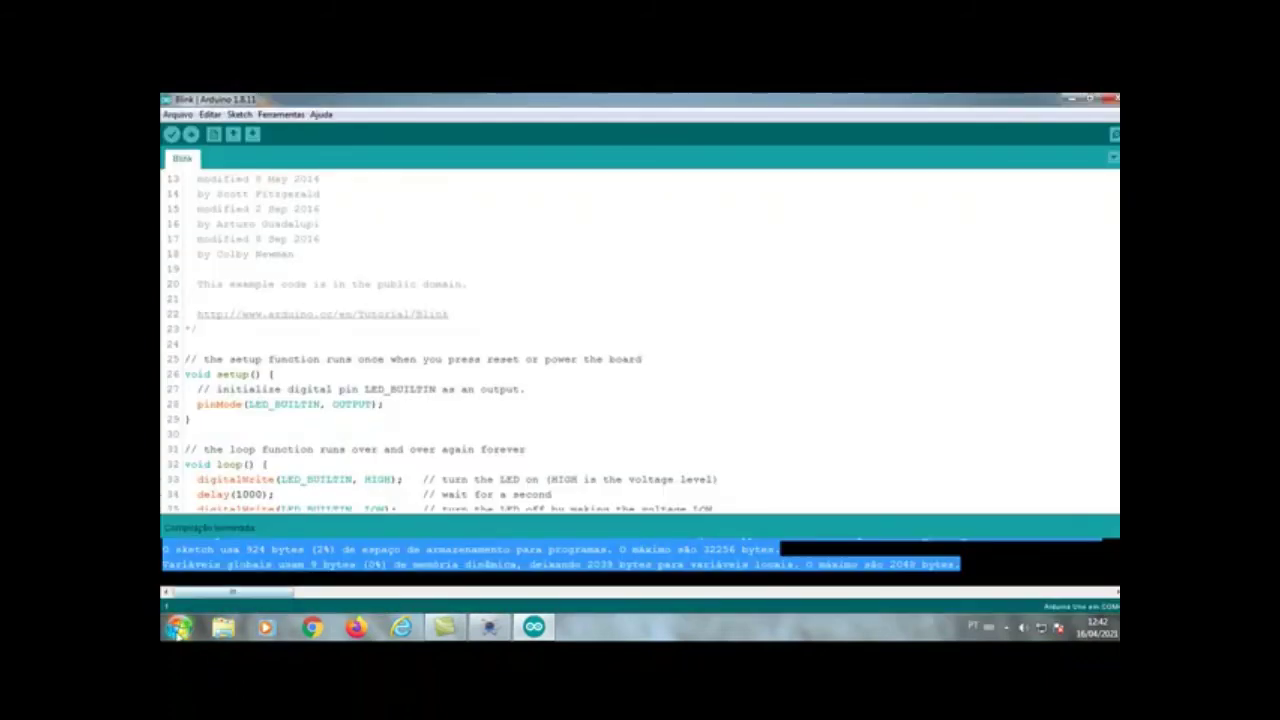
{"action": "left_click", "coordinate": [179, 627]}
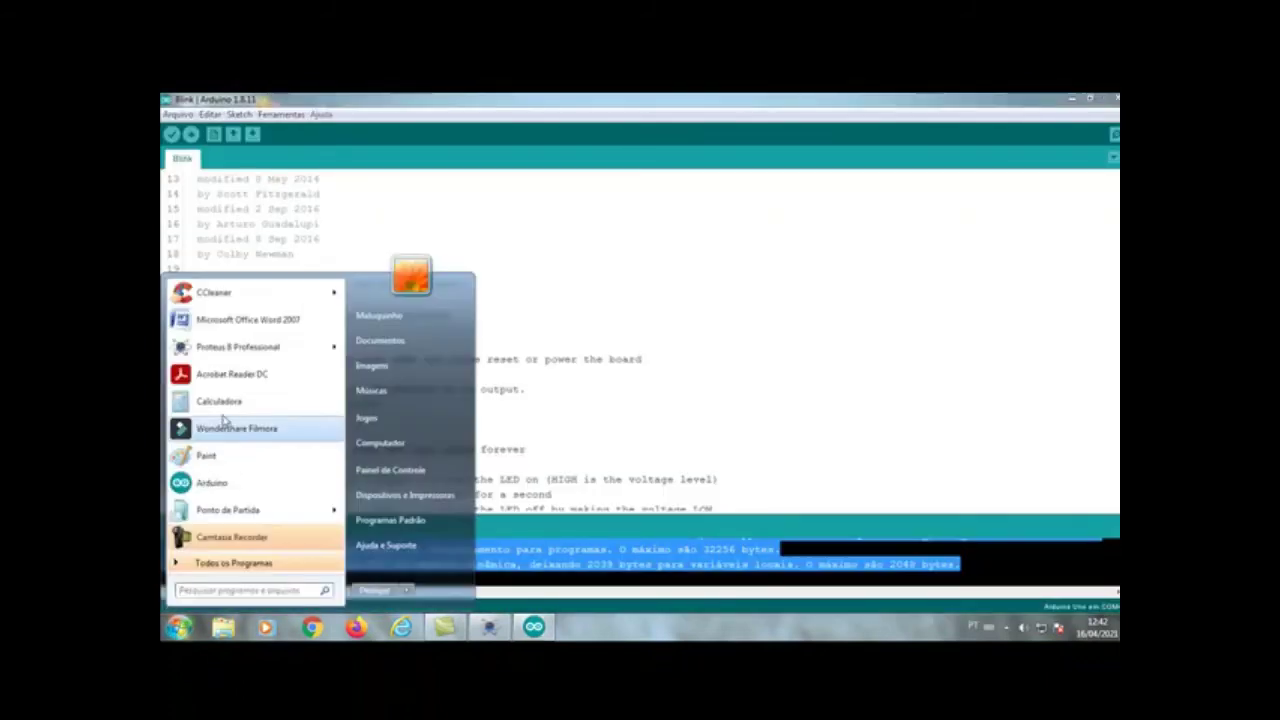
{"action": "left_click", "coordinate": [230, 322]}
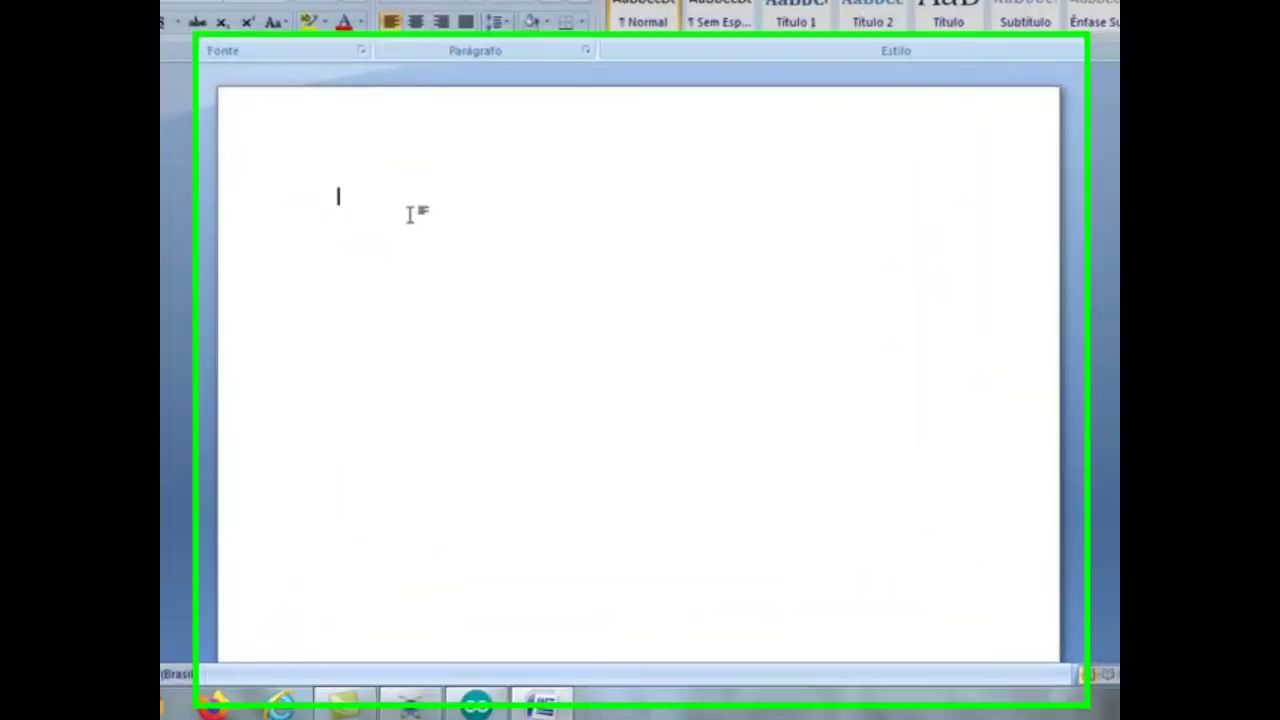
{"action": "key", "text": "ctrl+v"}
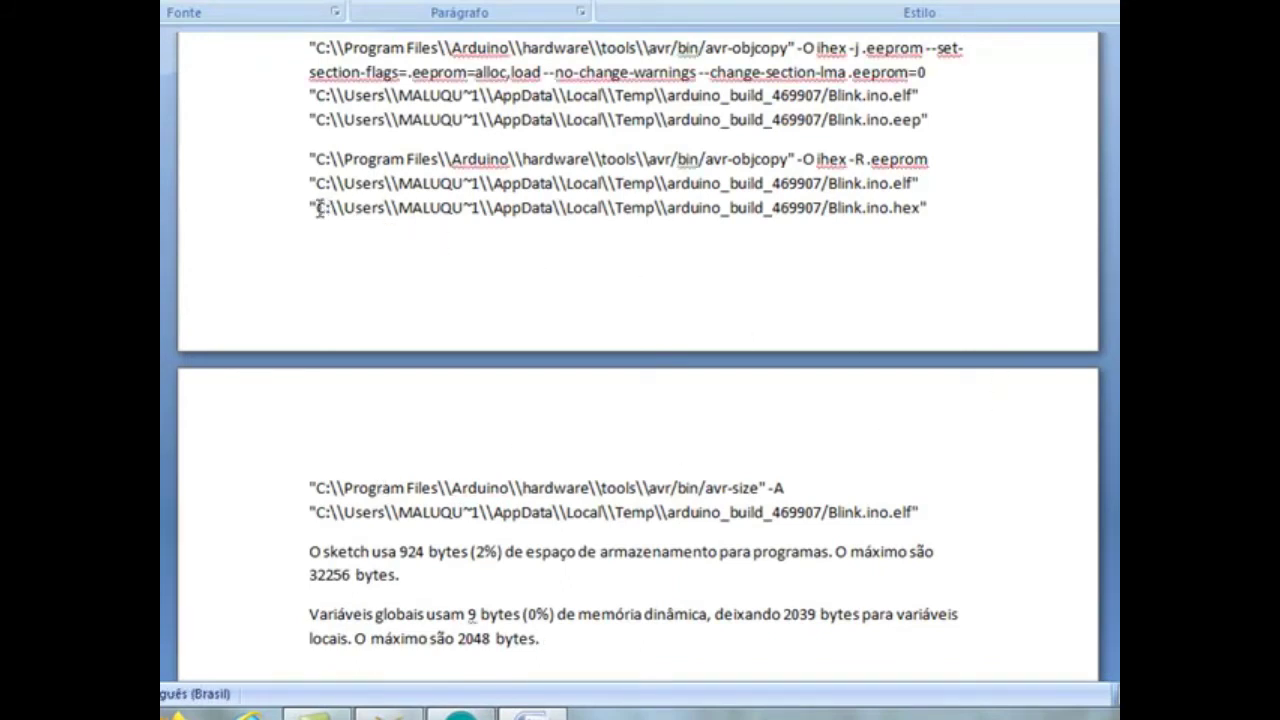
Step: Copy the Blink.ino.hex file path without its quotation marks and switch to the Proteus schematic
{"action": "left_click_drag", "start_coordinate": [316, 207], "coordinate": [908, 230]}
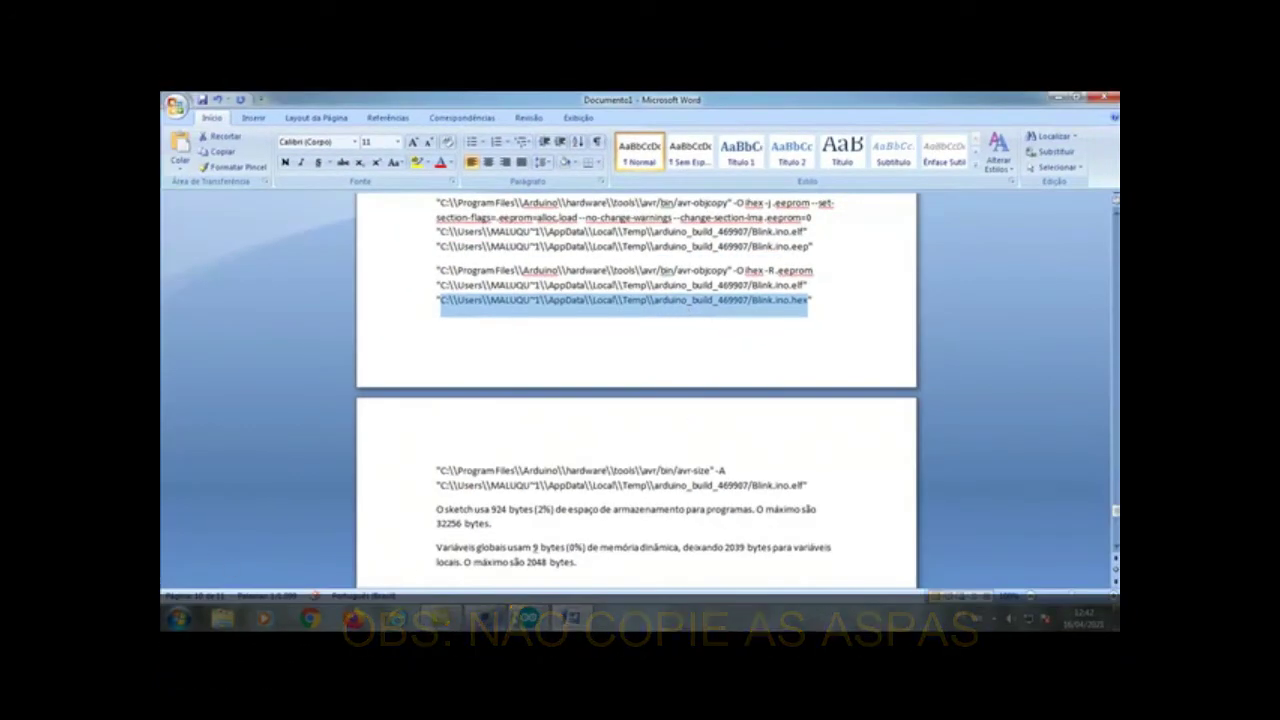
{"action": "left_click", "coordinate": [484, 618]}
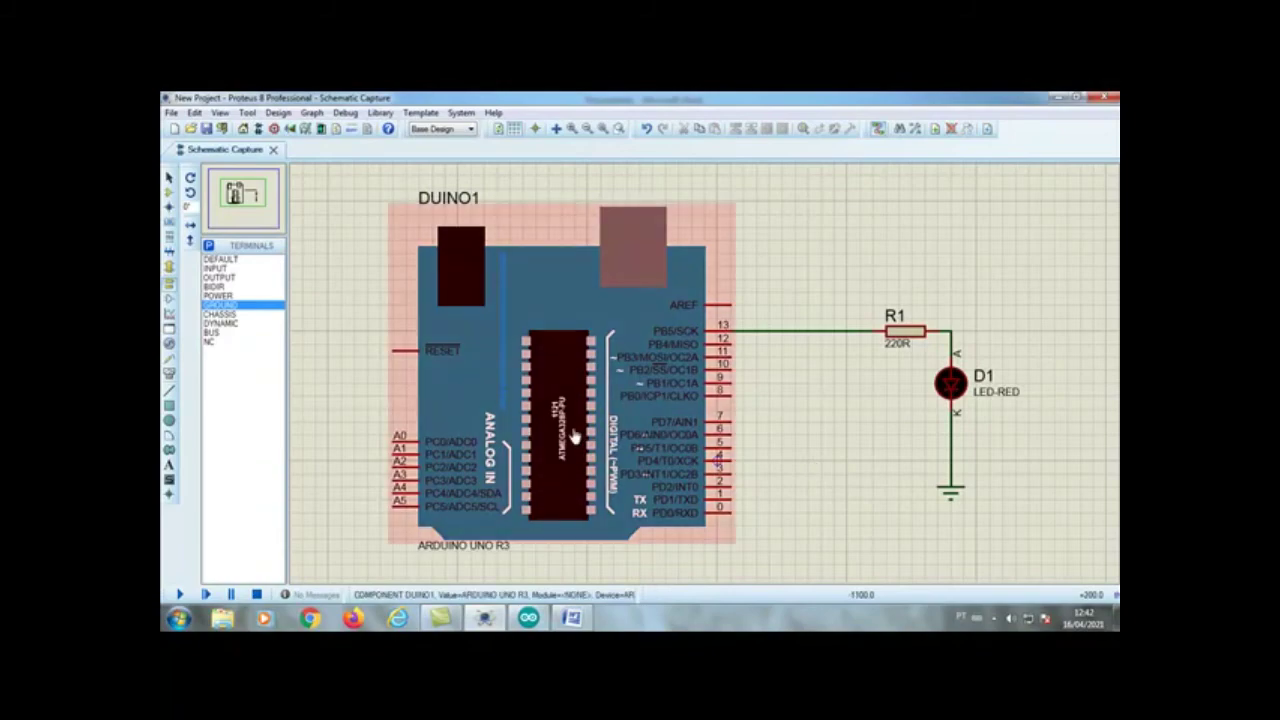
Step: Set the copied Blink.ino.hex path as the Arduino Uno's Program File and run the simulation
{"action": "double_click", "coordinate": [609, 438]}
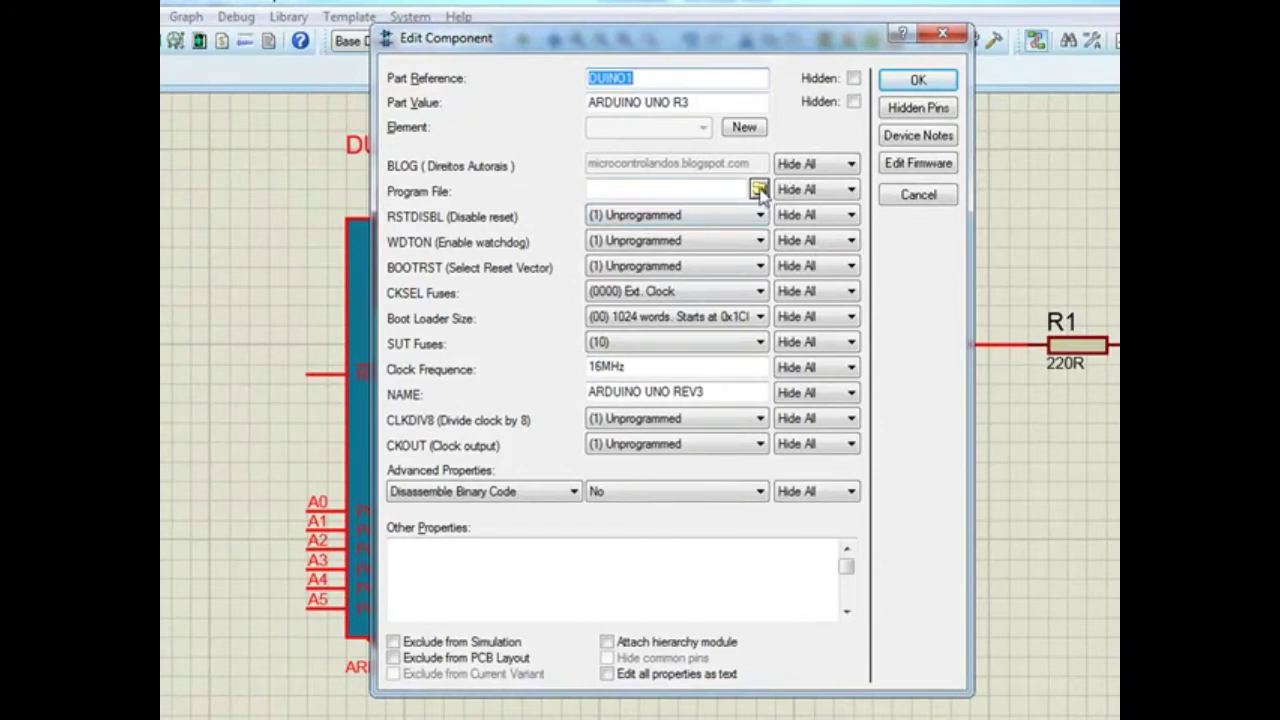
{"action": "left_click", "coordinate": [644, 190]}
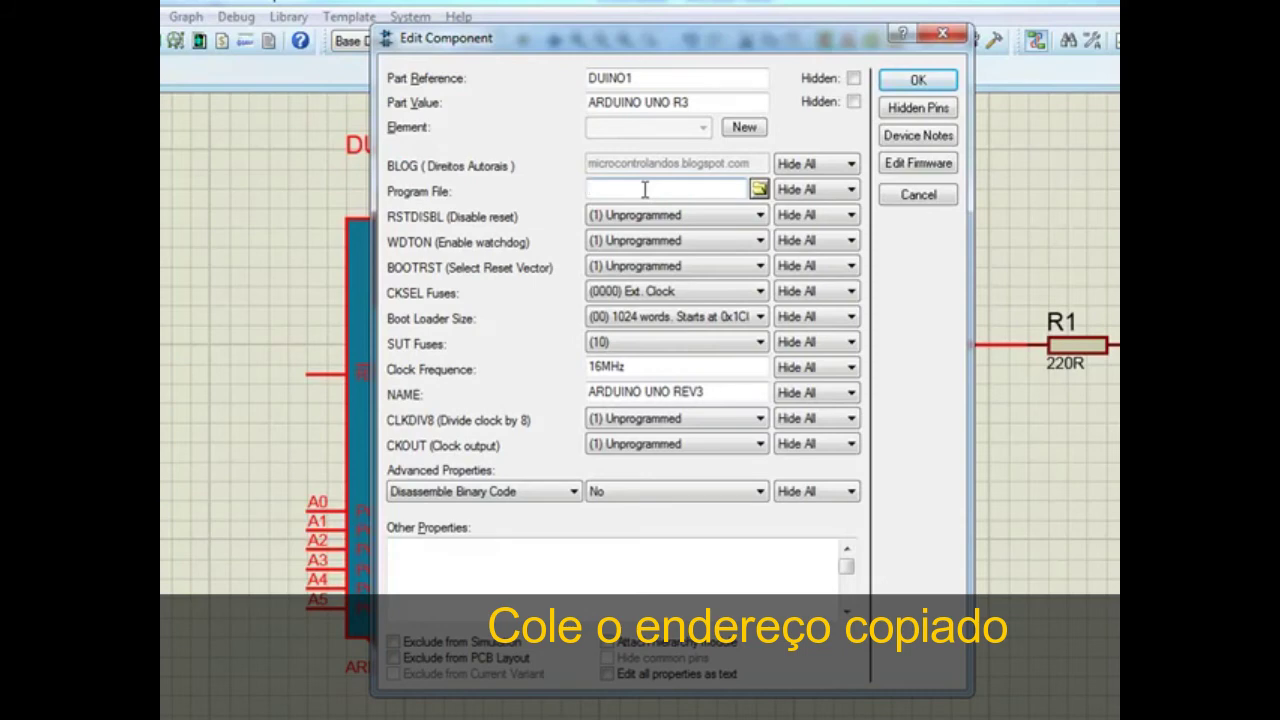
{"action": "key", "text": "ctrl+v"}
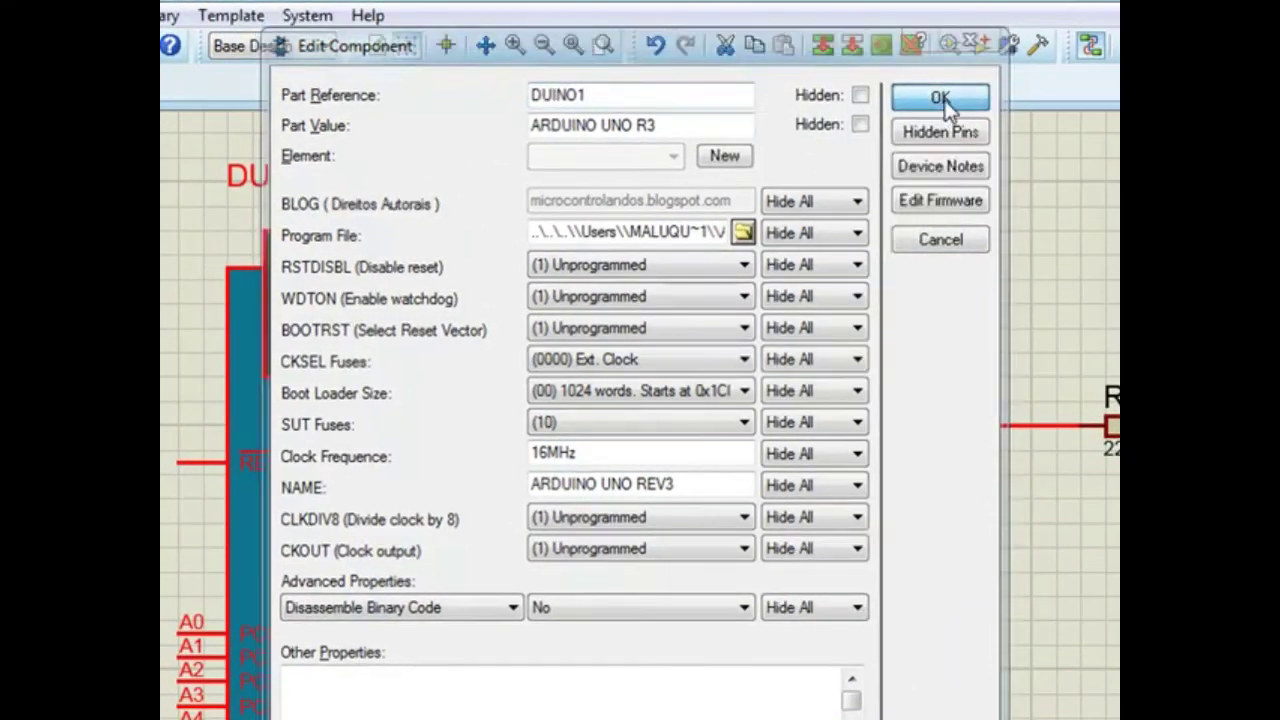
{"action": "left_click", "coordinate": [943, 96]}
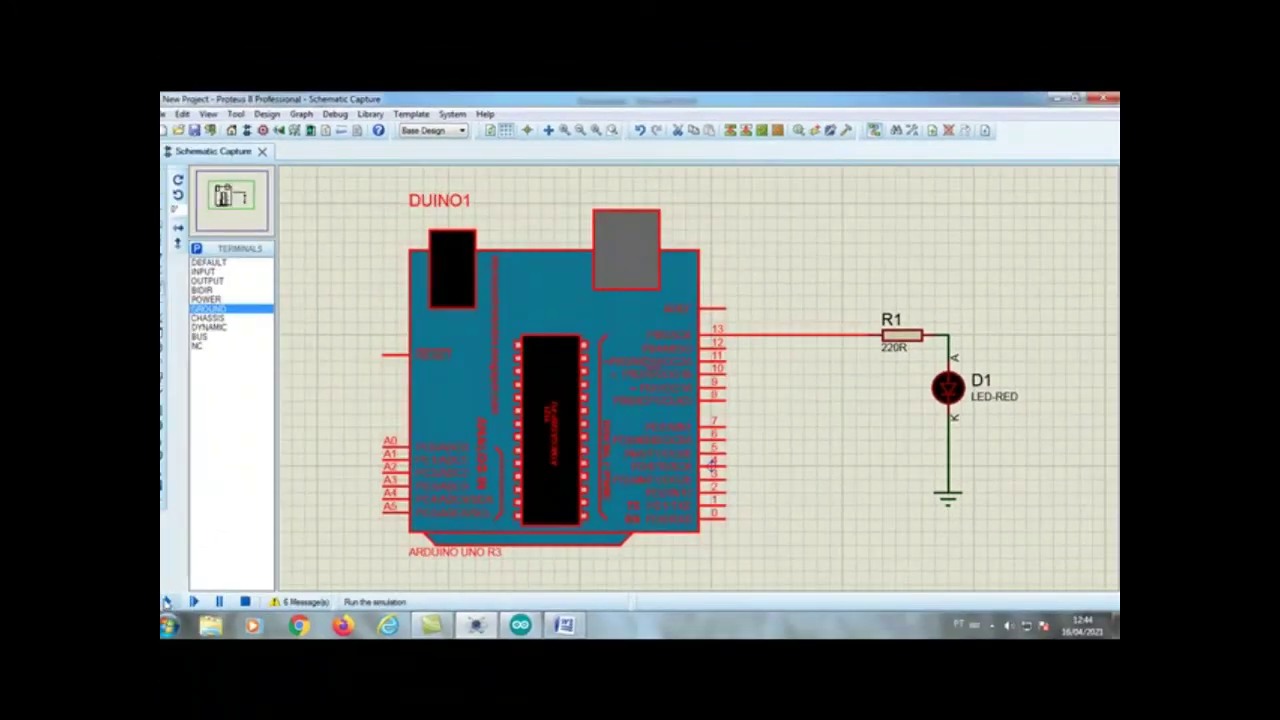
{"action": "left_click", "coordinate": [166, 601]}
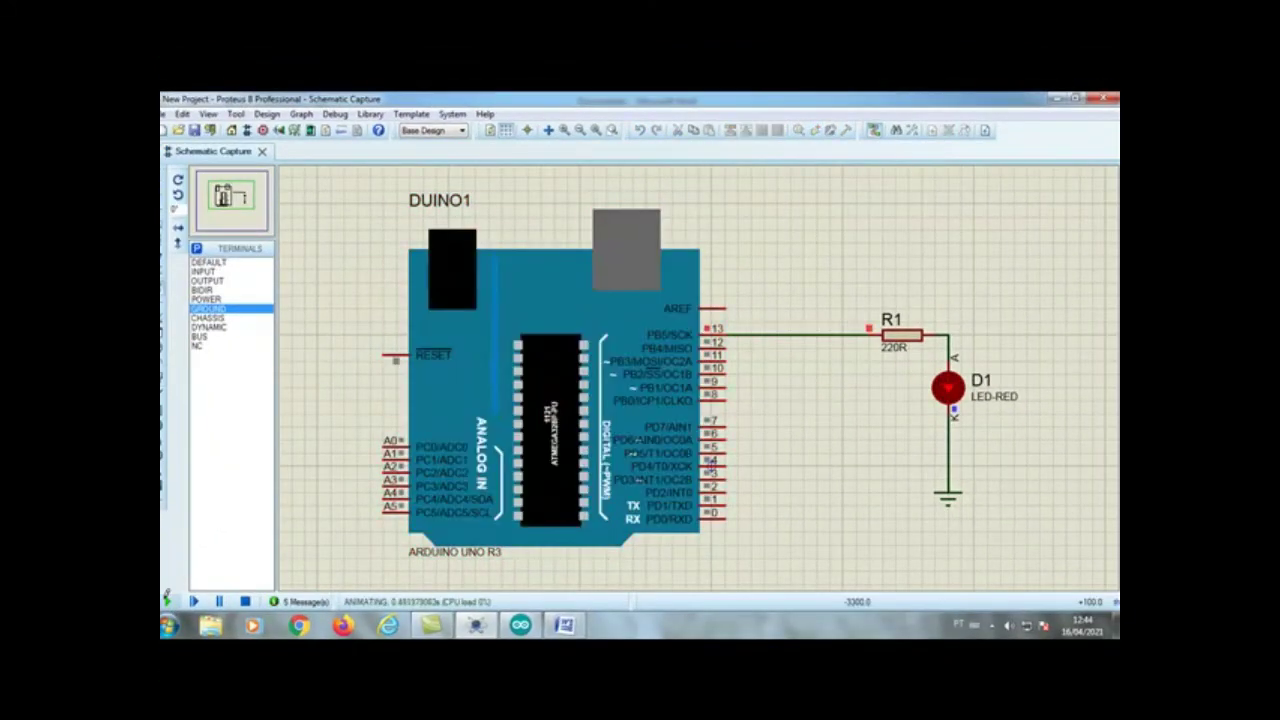